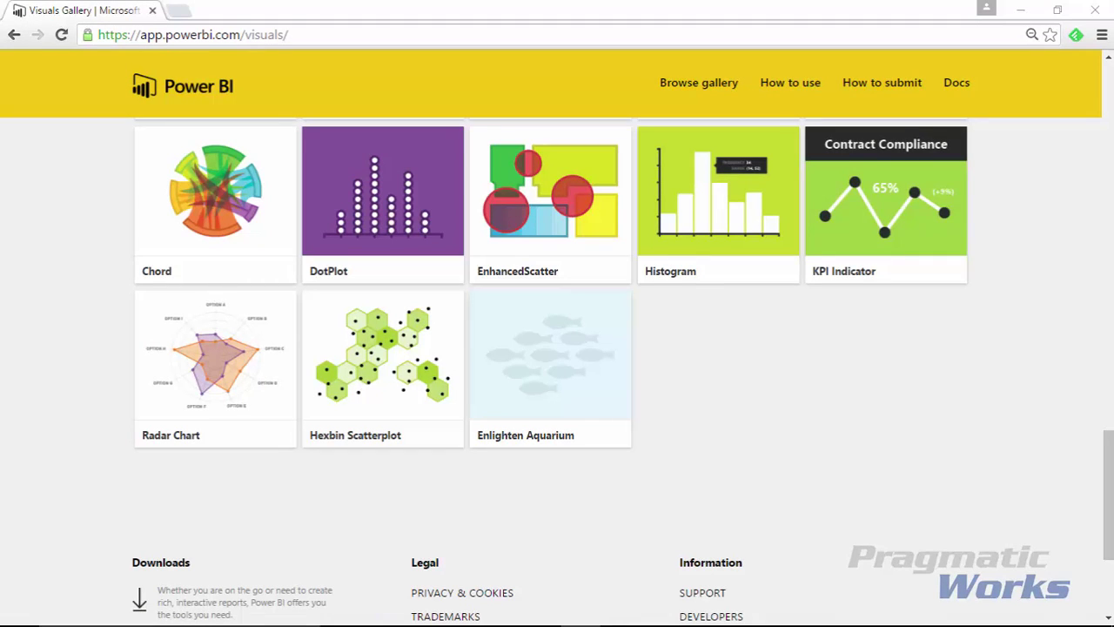
# View the Enlighten Aquarium details in the visuals gallery and close them
pyautogui.click(530, 435)
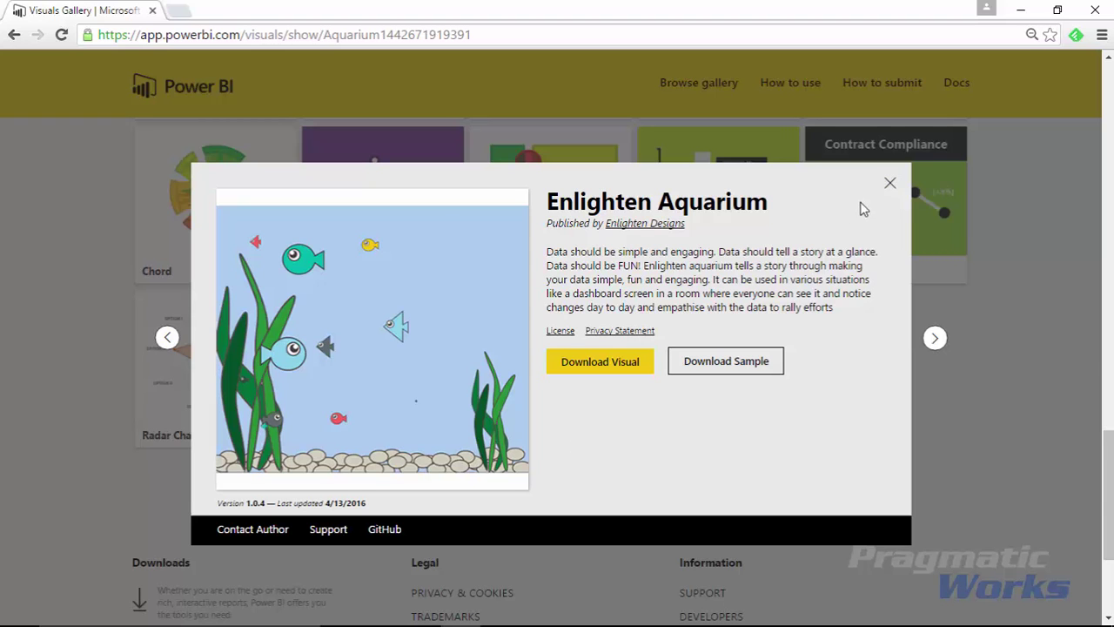
pyautogui.click(889, 182)
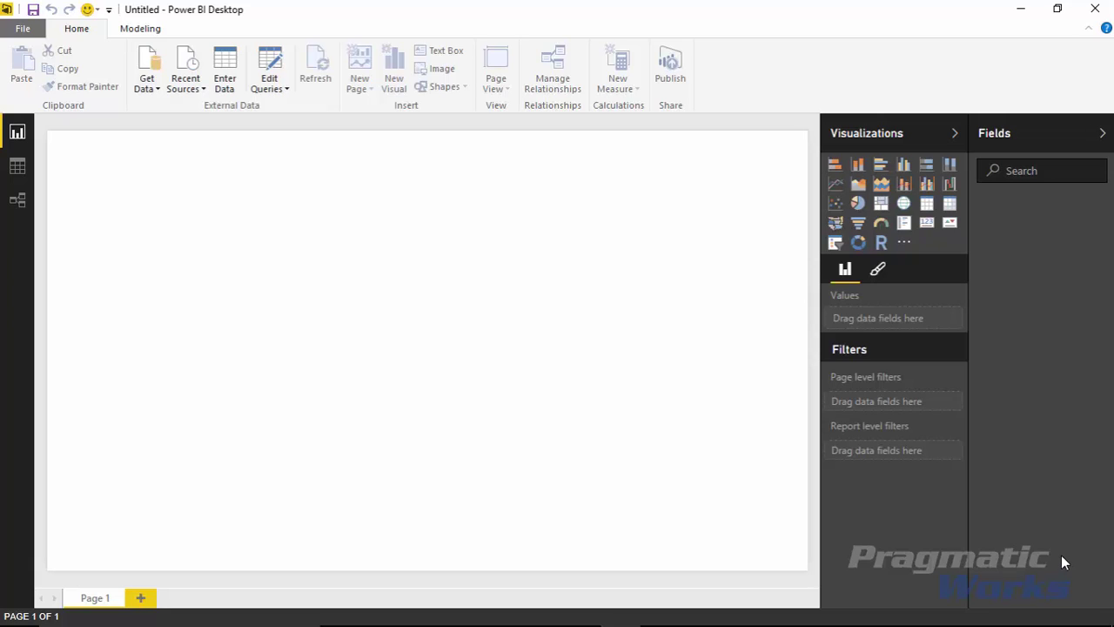
# Switch to Power BI Desktop and import the custom visual Aquarium.1.0.4.pbiviz from C:\Power BI Custom Visuals\Custom Visuals
pyautogui.click(905, 247)
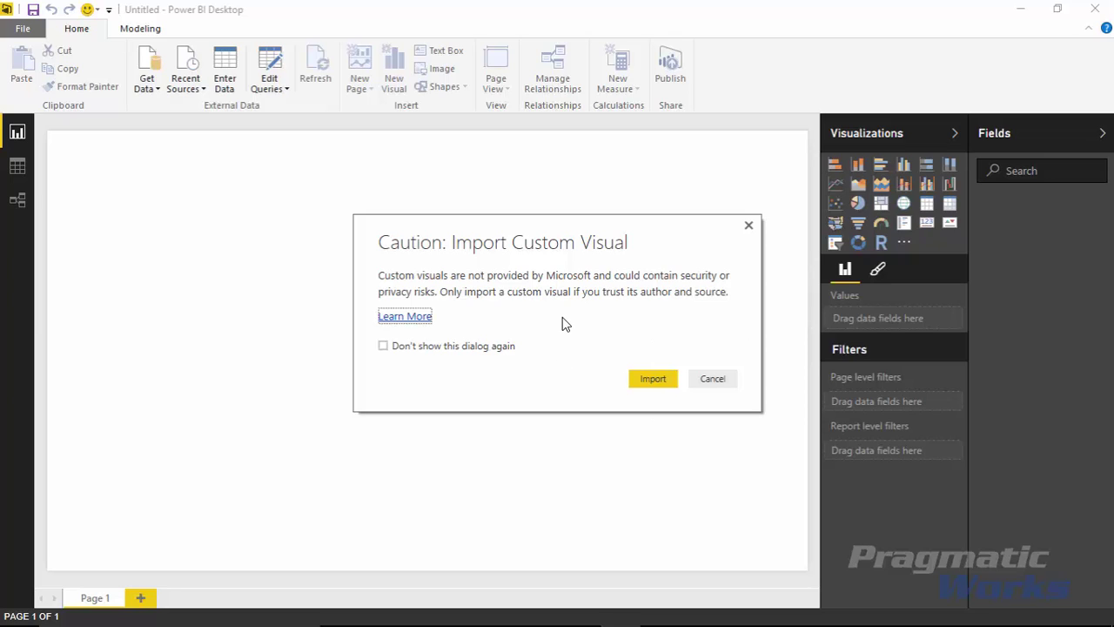
pyautogui.click(652, 379)
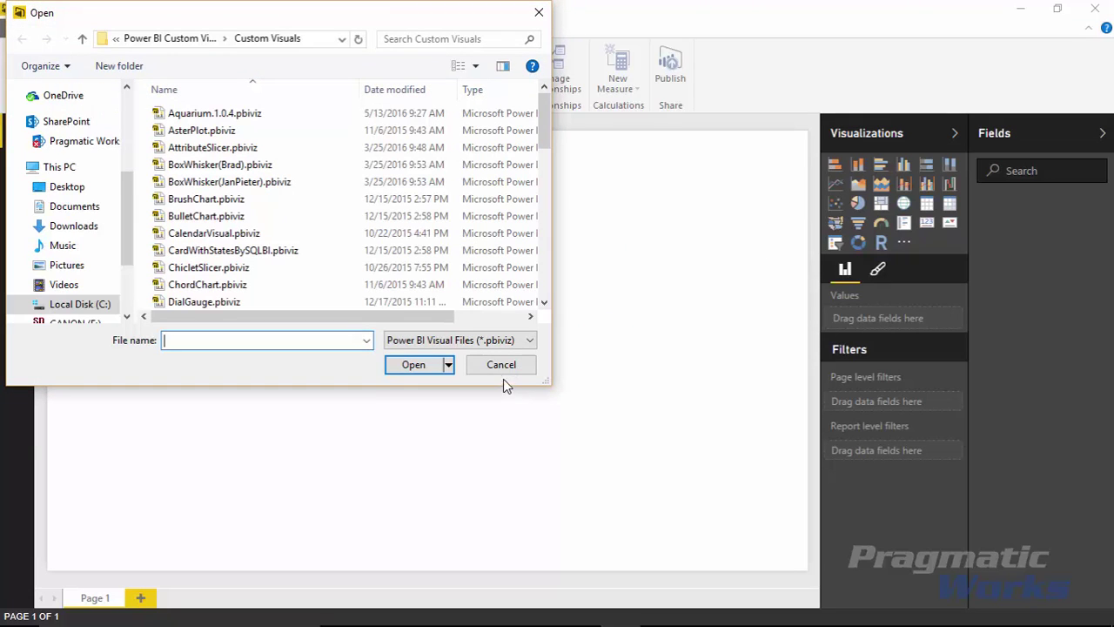
pyautogui.click(320, 41)
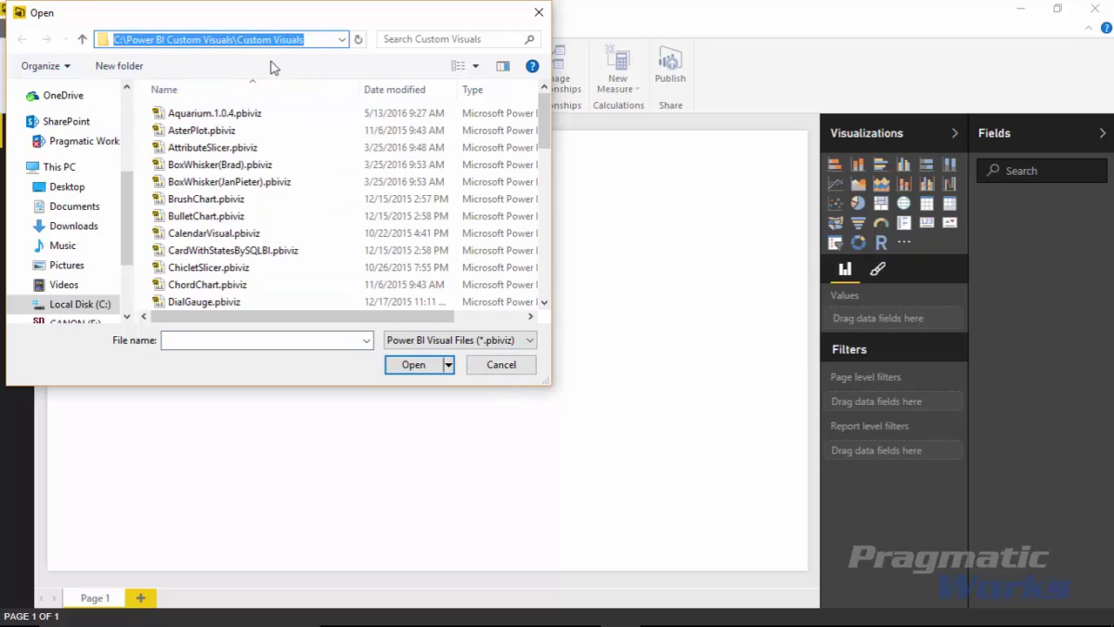
pyautogui.click(321, 40)
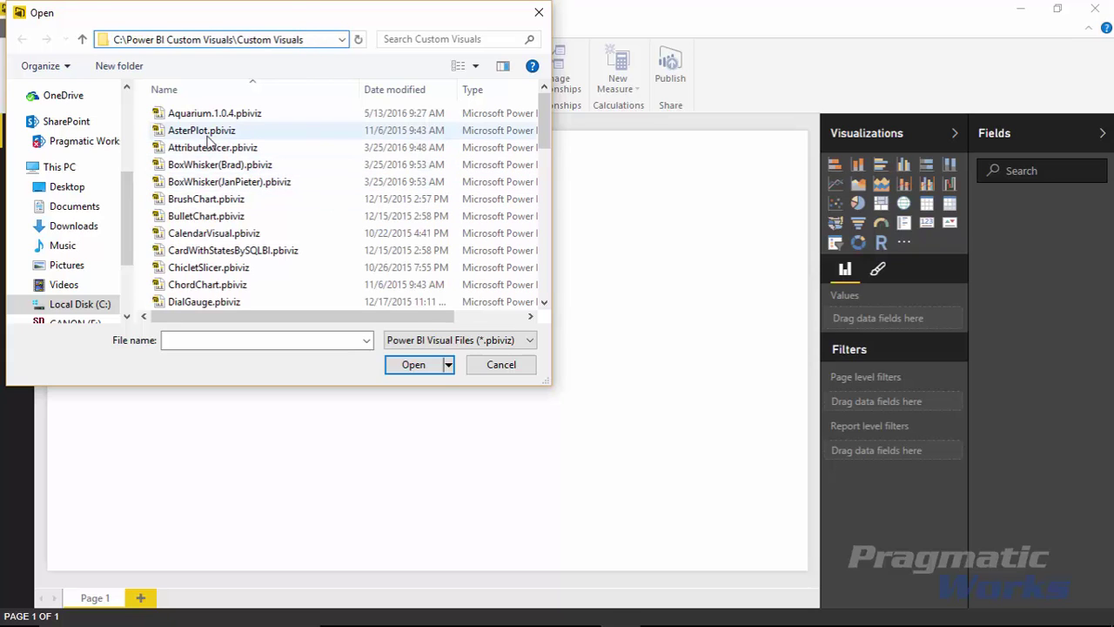
pyautogui.click(177, 118)
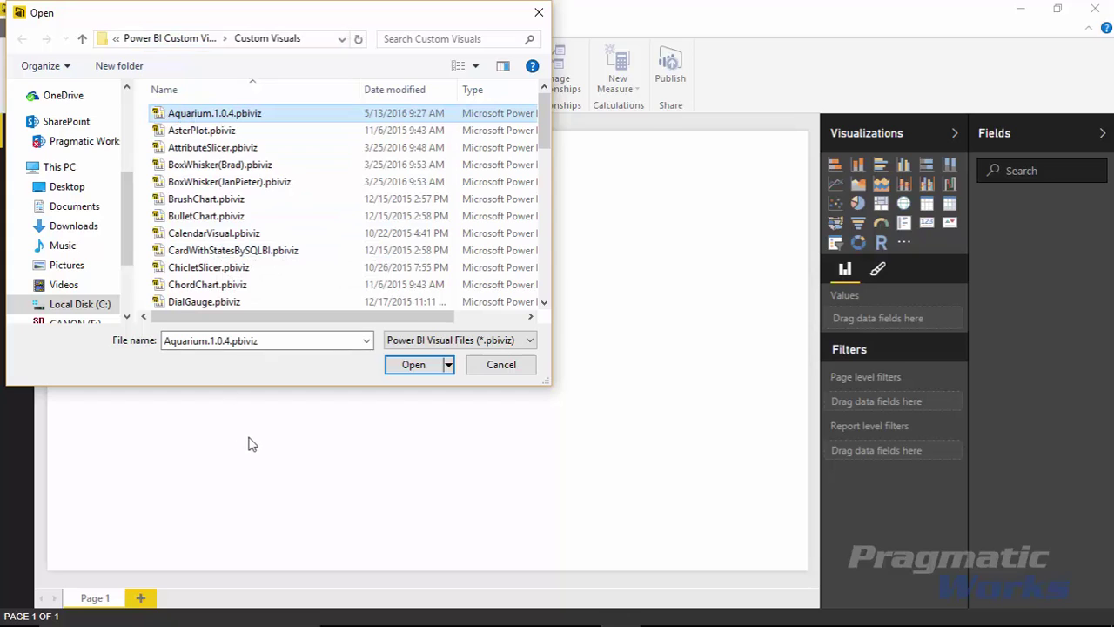
pyautogui.click(415, 370)
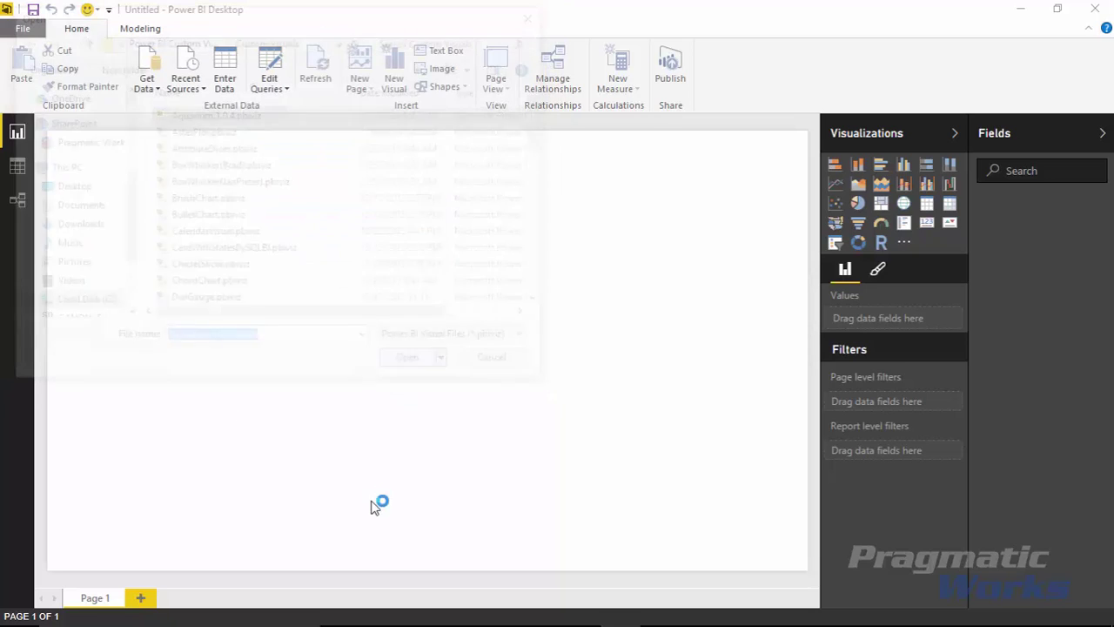
pyautogui.click(708, 353)
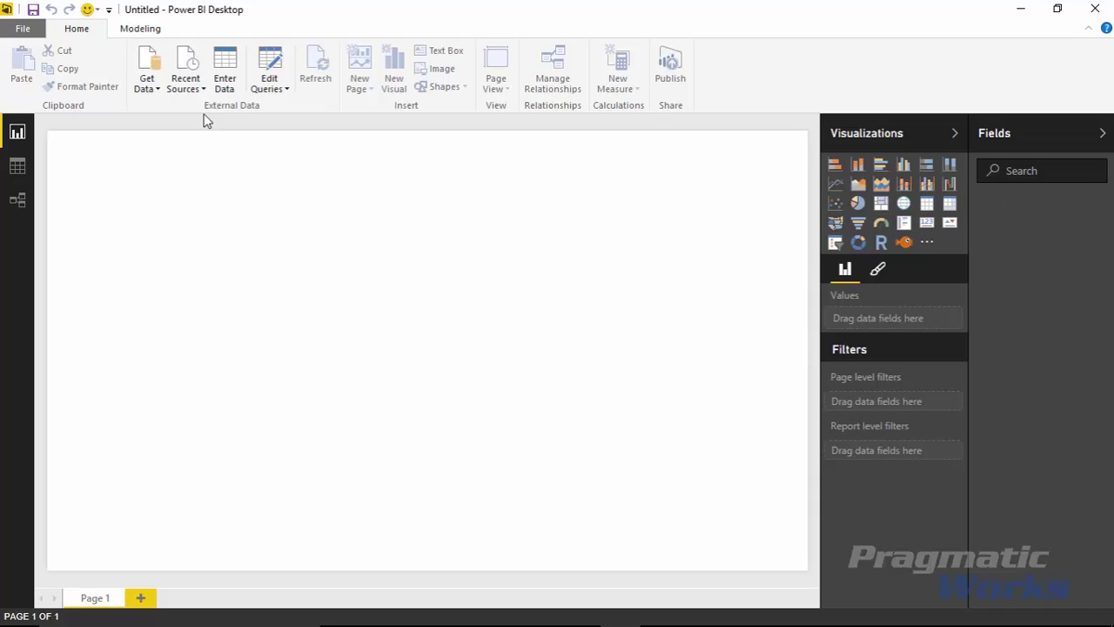
# Connect to the Excel workbook Best in Show.xlsx in the Data folder of Power BI Custom Visuals
pyautogui.click(147, 61)
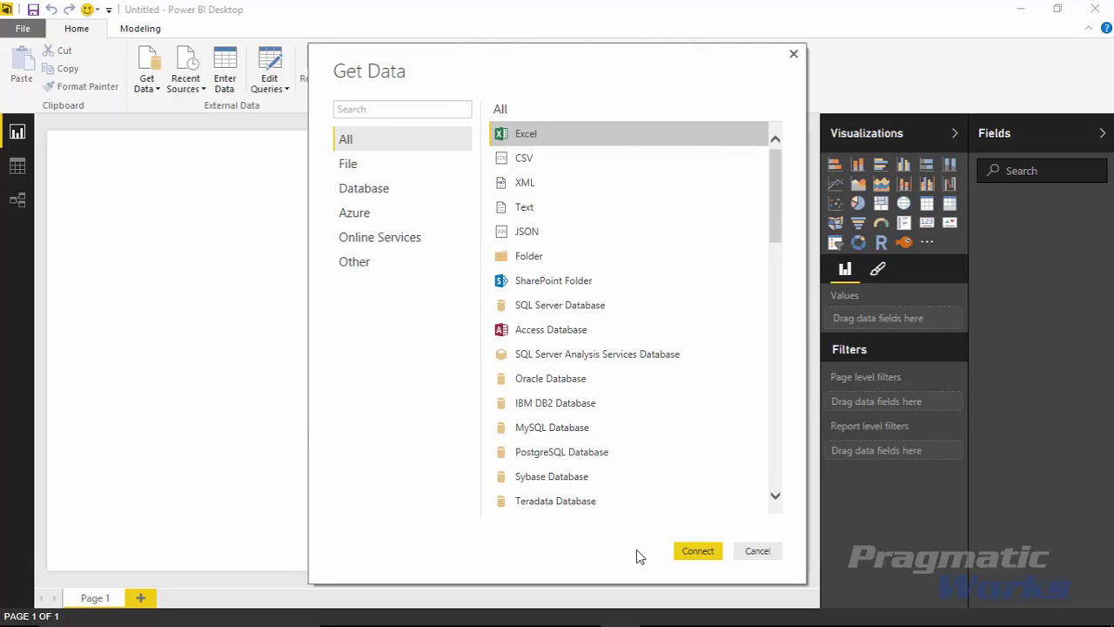
pyautogui.click(697, 551)
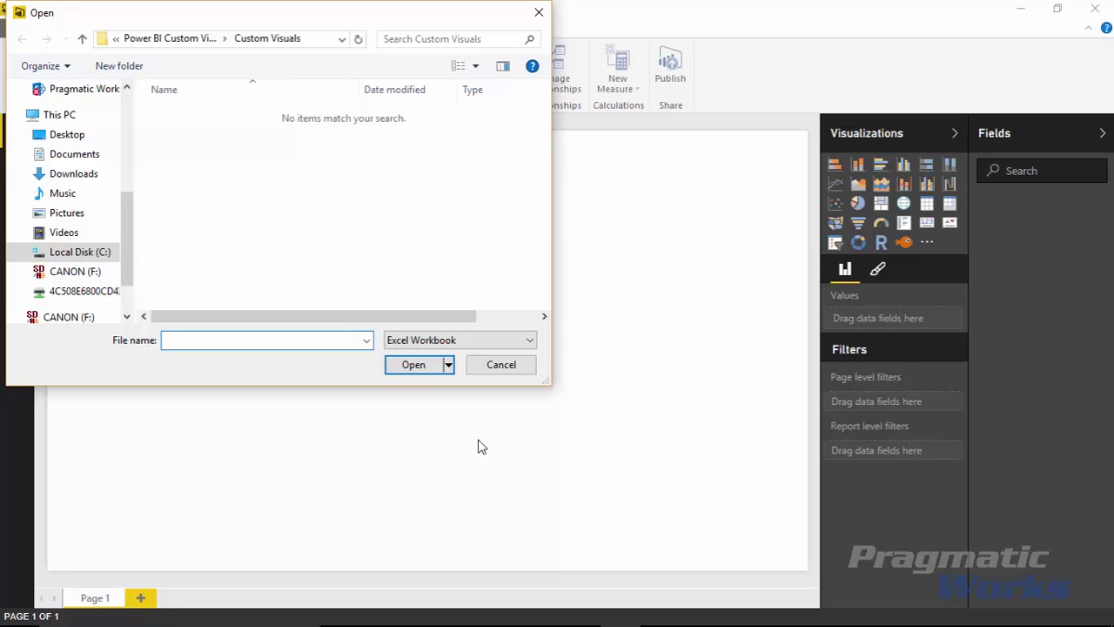
pyautogui.click(172, 48)
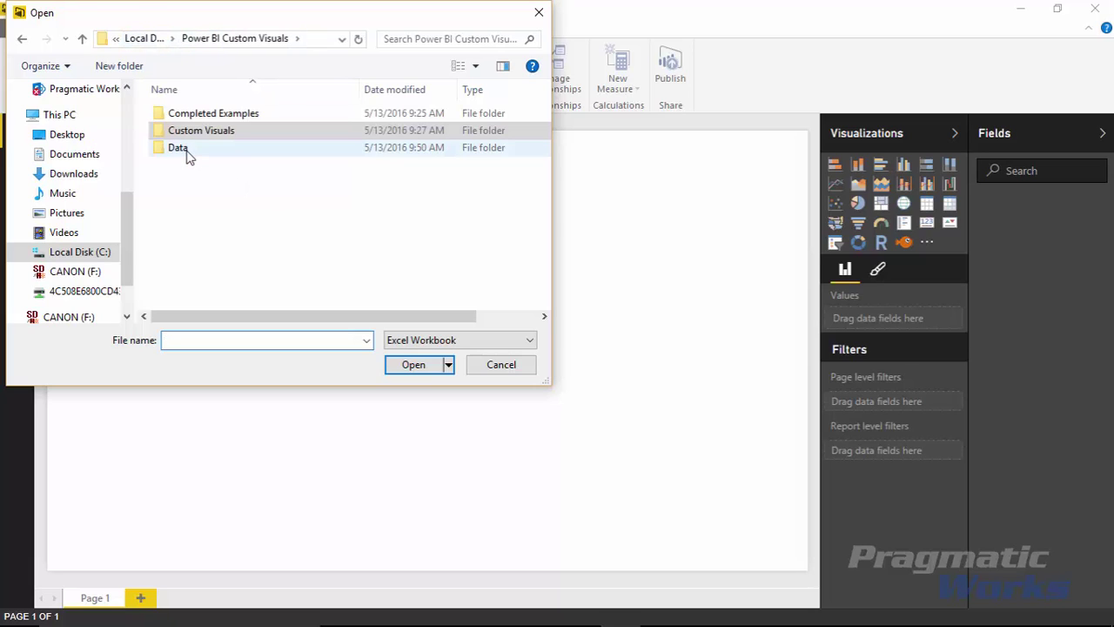
pyautogui.click(185, 153)
pyautogui.doubleClick(185, 153)
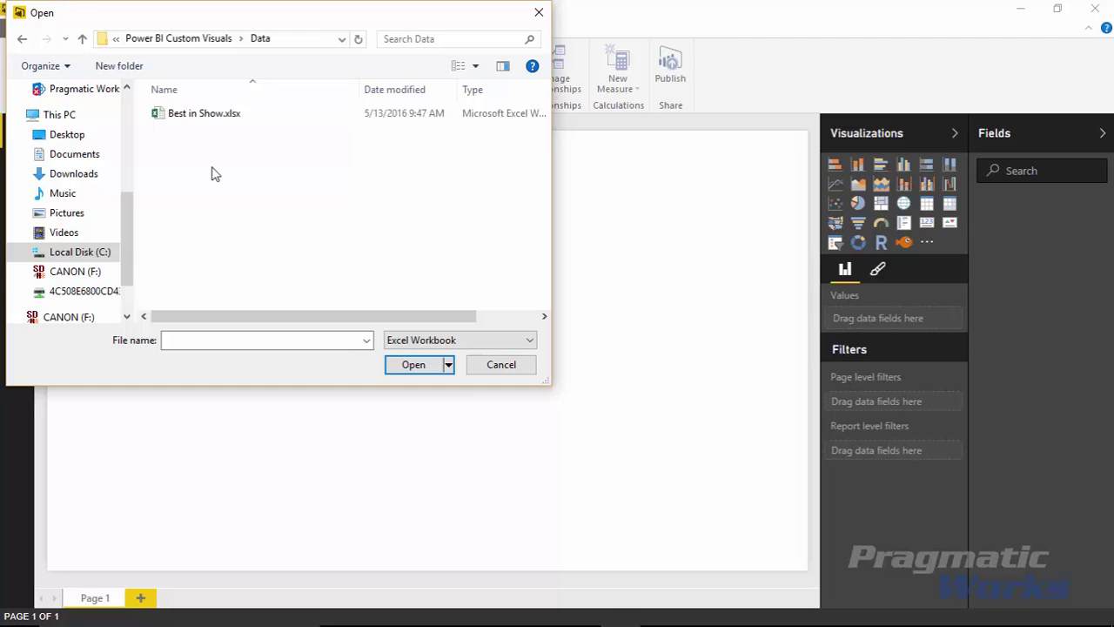
pyautogui.click(179, 115)
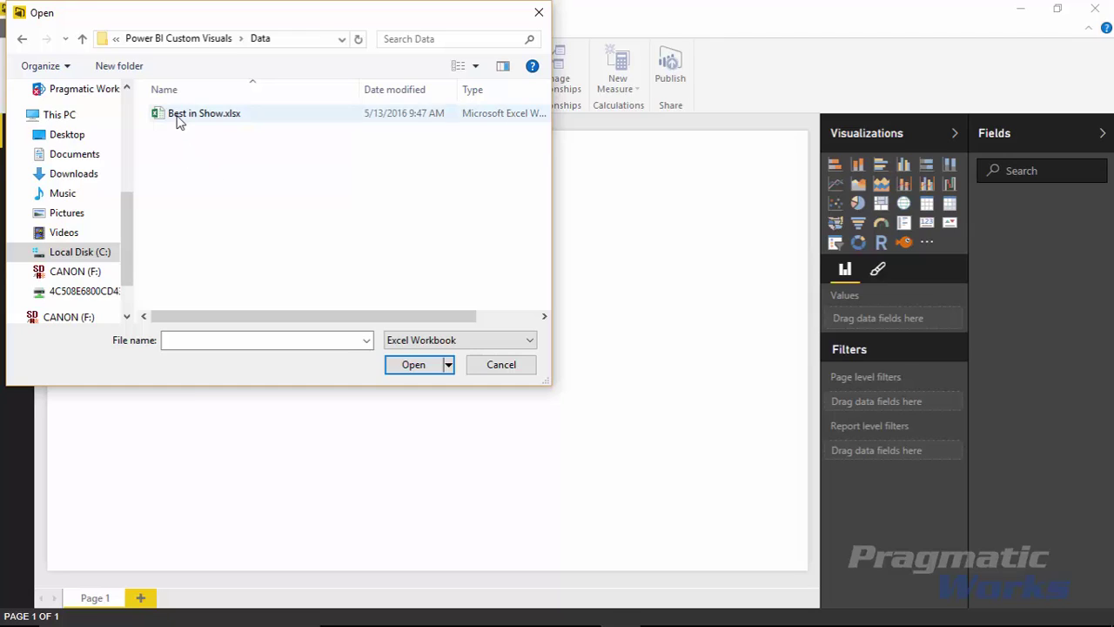
pyautogui.click(409, 369)
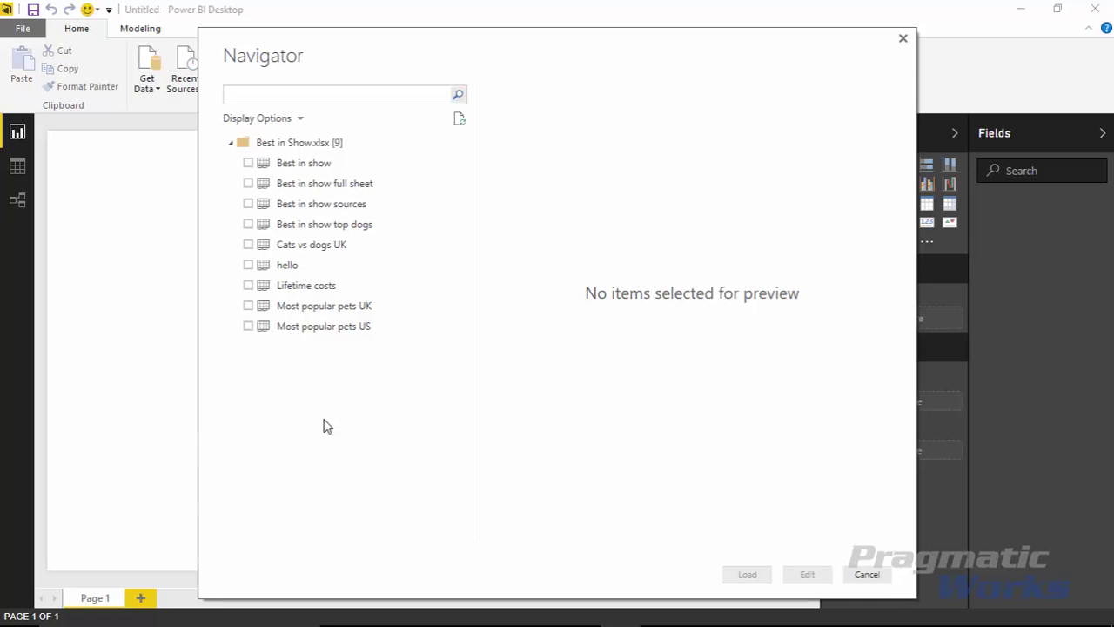
# Select the Most popular pets US sheet of the workbook and open it for editing in the Query Editor
pyautogui.click(305, 338)
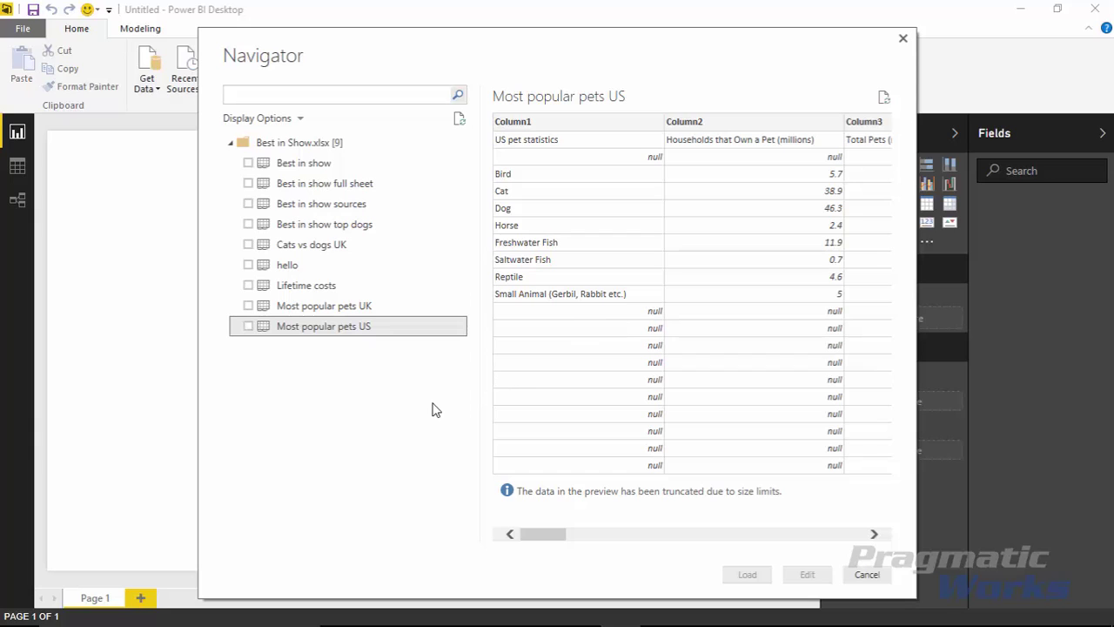
pyautogui.click(248, 326)
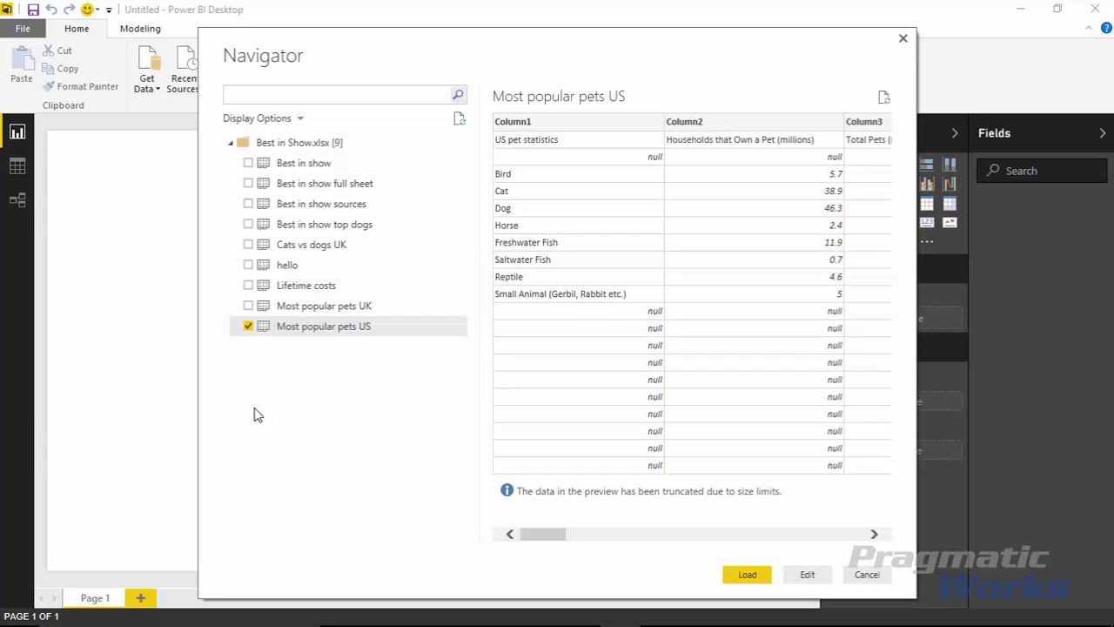
pyautogui.click(751, 575)
pyautogui.moveTo(544, 533)
pyautogui.mouseDown()
pyautogui.moveTo(579, 540)
pyautogui.moveTo(550, 541)
pyautogui.mouseUp()
pyautogui.click(808, 574)
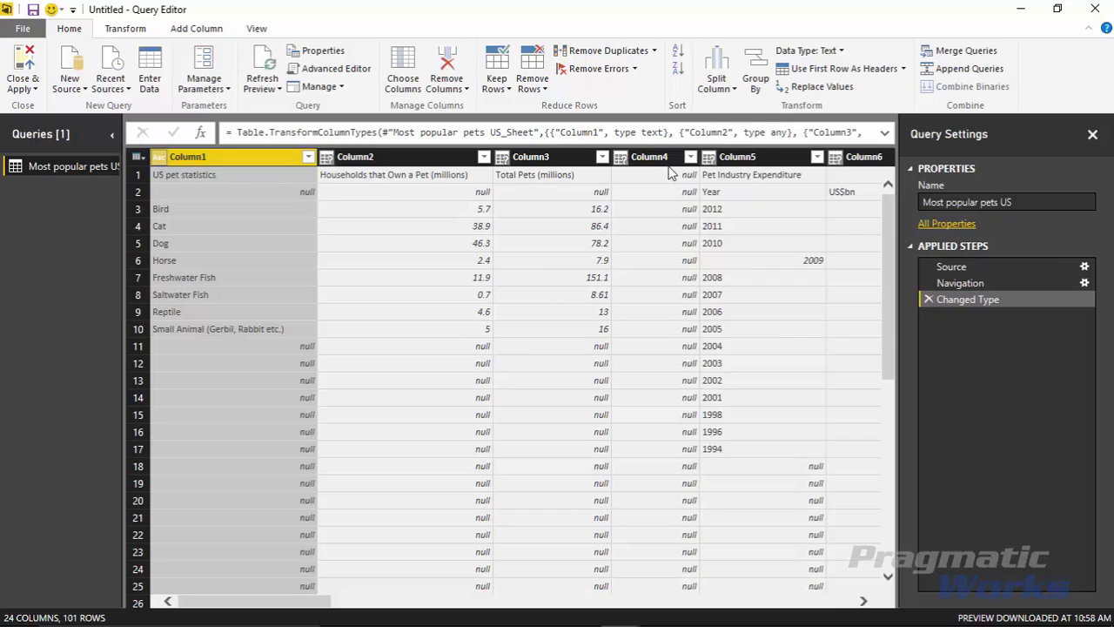
# Use the first row as headers and filter null values out of the Households that Own a Pet (millions) column
pyautogui.click(806, 75)
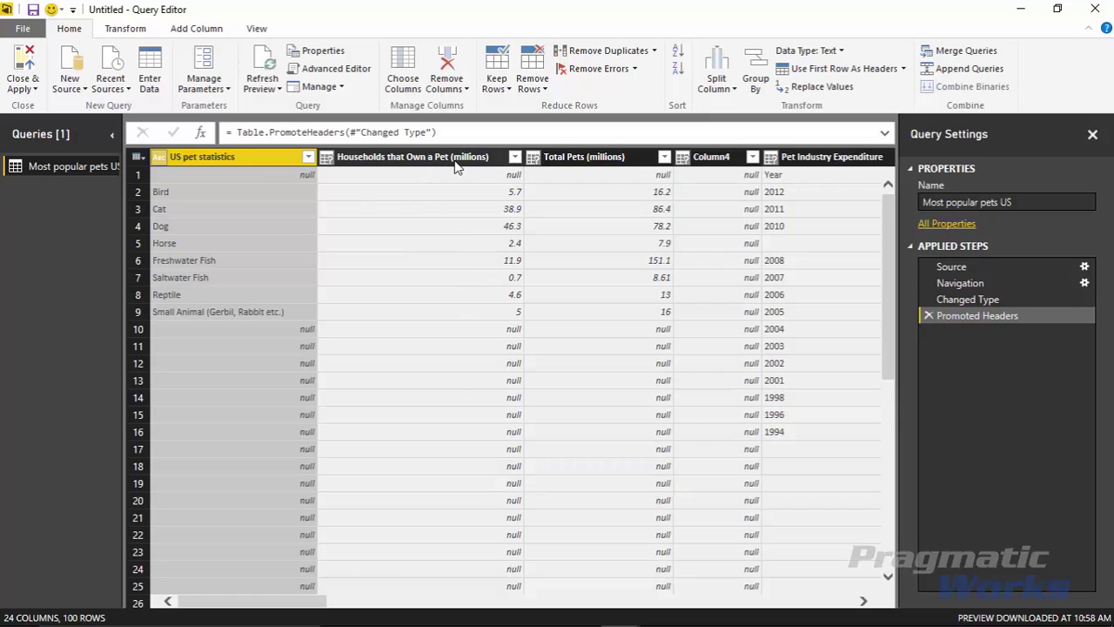
pyautogui.click(516, 162)
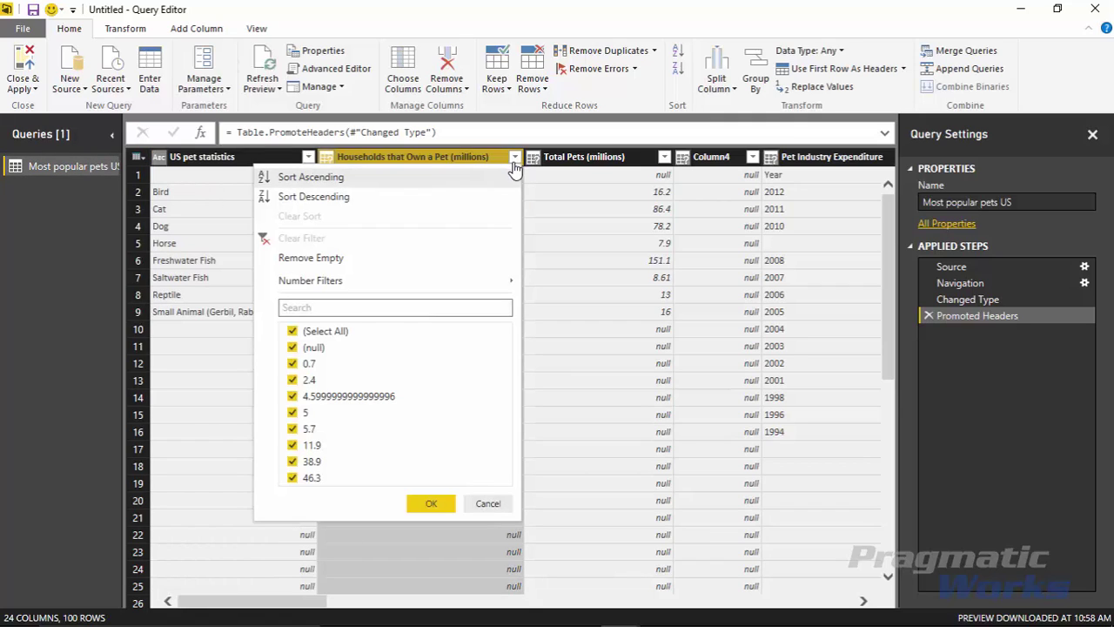
pyautogui.click(304, 349)
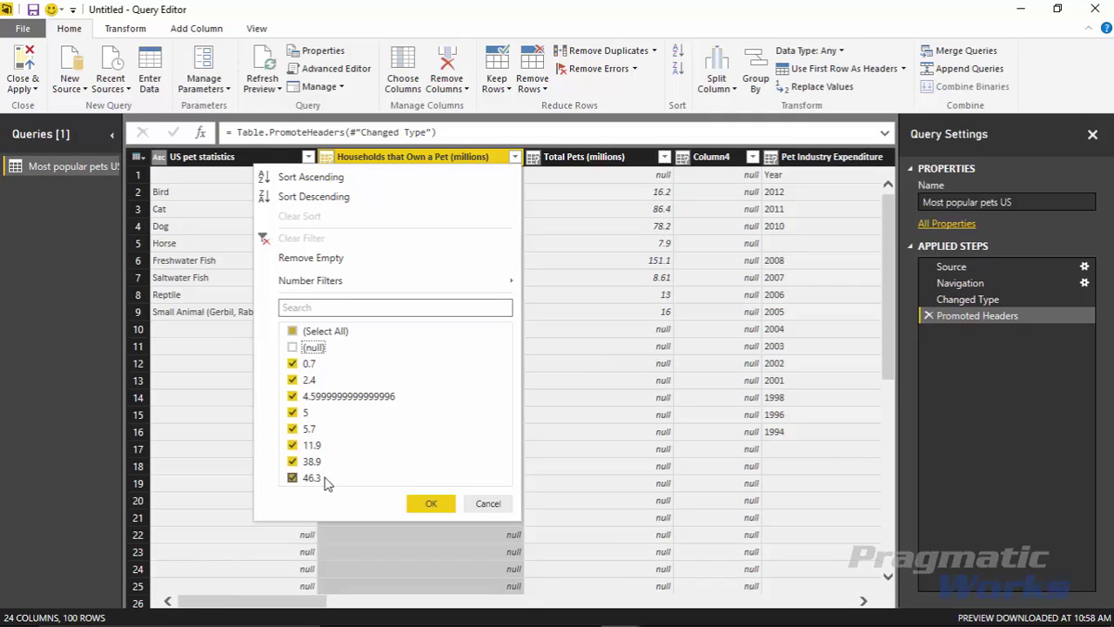
pyautogui.click(431, 504)
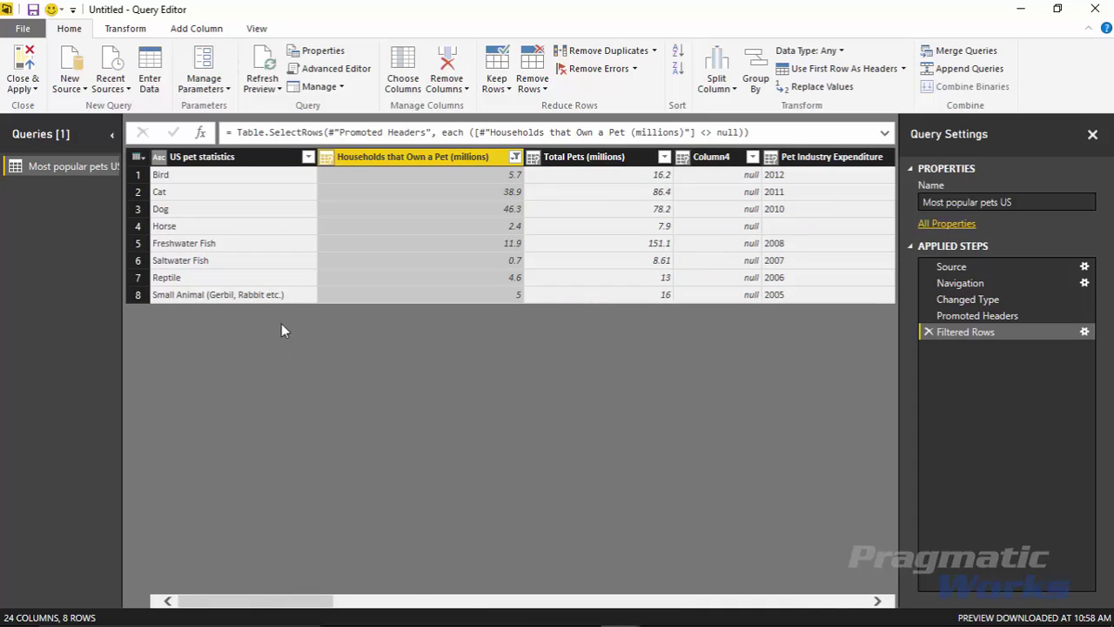
# Remove all columns except US pet statistics, Households that Own a Pet (millions) and Total Pets (millions)
pyautogui.click(225, 159)
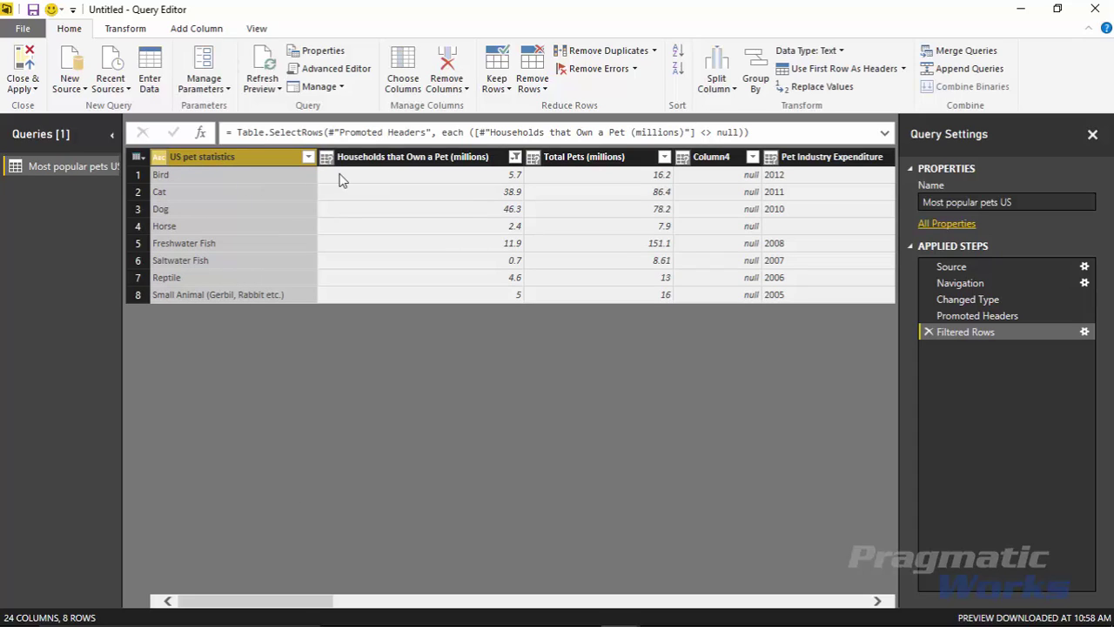
pyautogui.keyDown('ctrl'); pyautogui.click(426, 158); pyautogui.keyUp('ctrl')
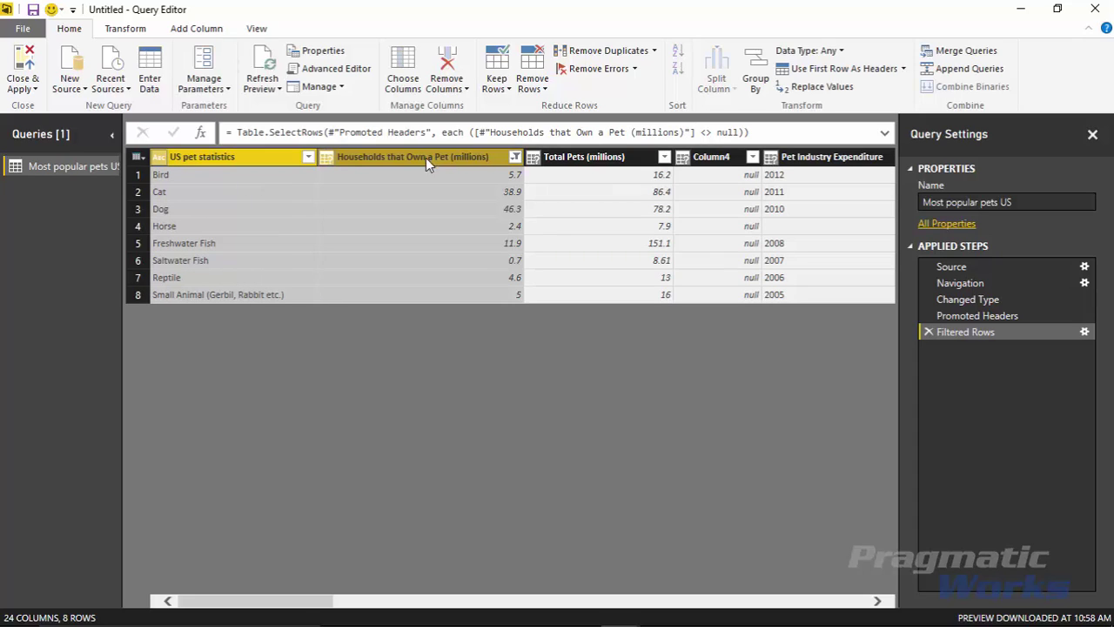
pyautogui.keyDown('ctrl'); pyautogui.click(581, 162); pyautogui.keyUp('ctrl')
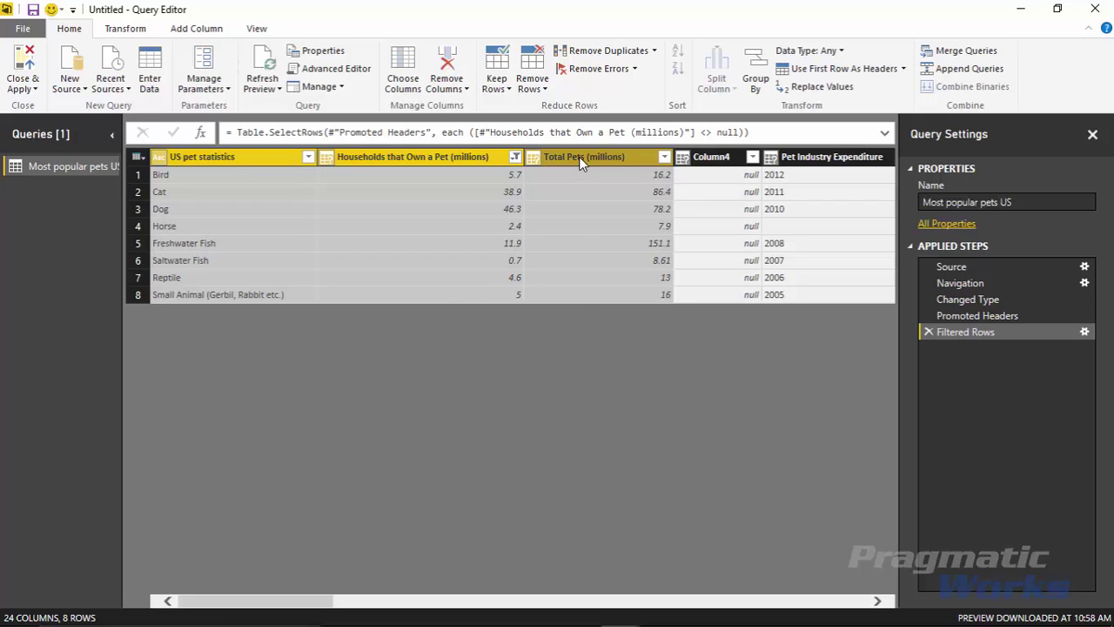
pyautogui.rightClick(632, 156)
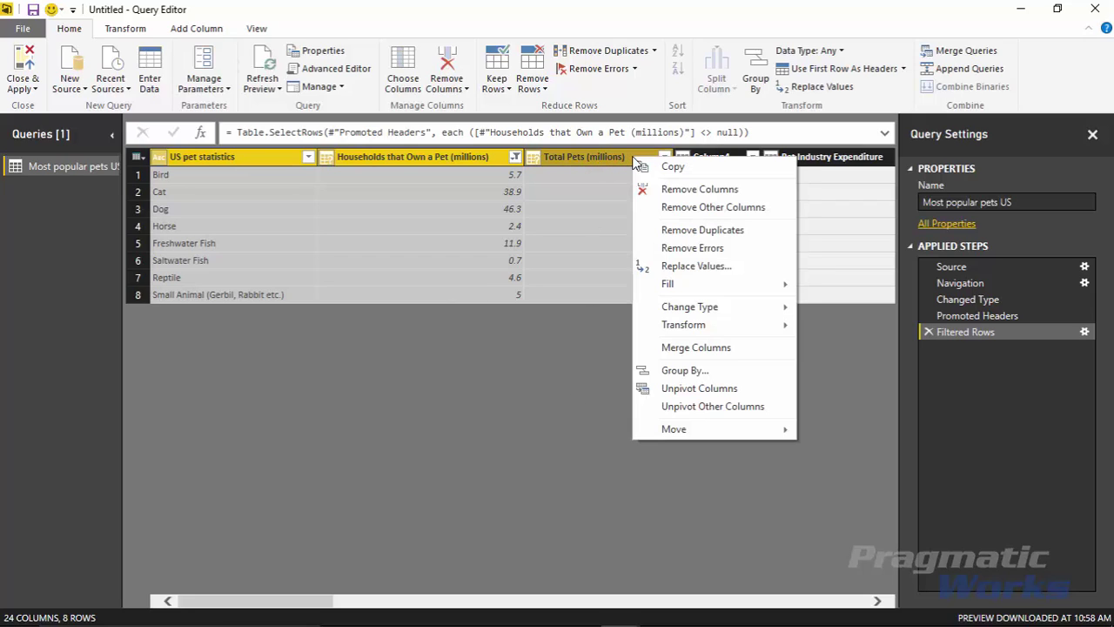
pyautogui.click(687, 209)
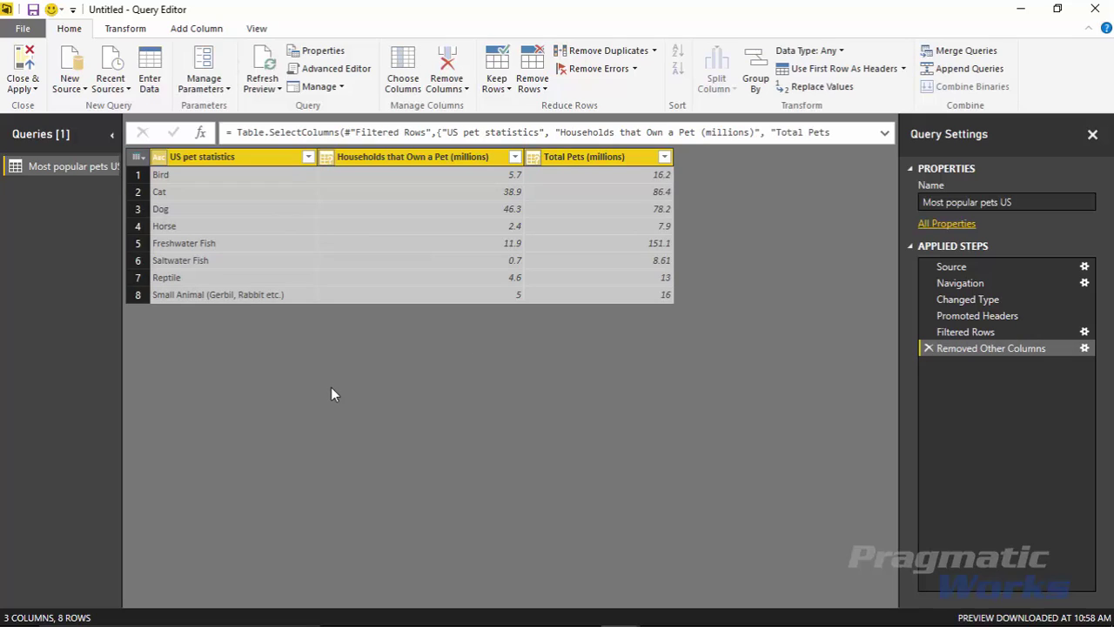
# Set the Households that Own a Pet (millions) and Total Pets (millions) columns to Decimal Number, and apply the query changes to the report
pyautogui.click(366, 279)
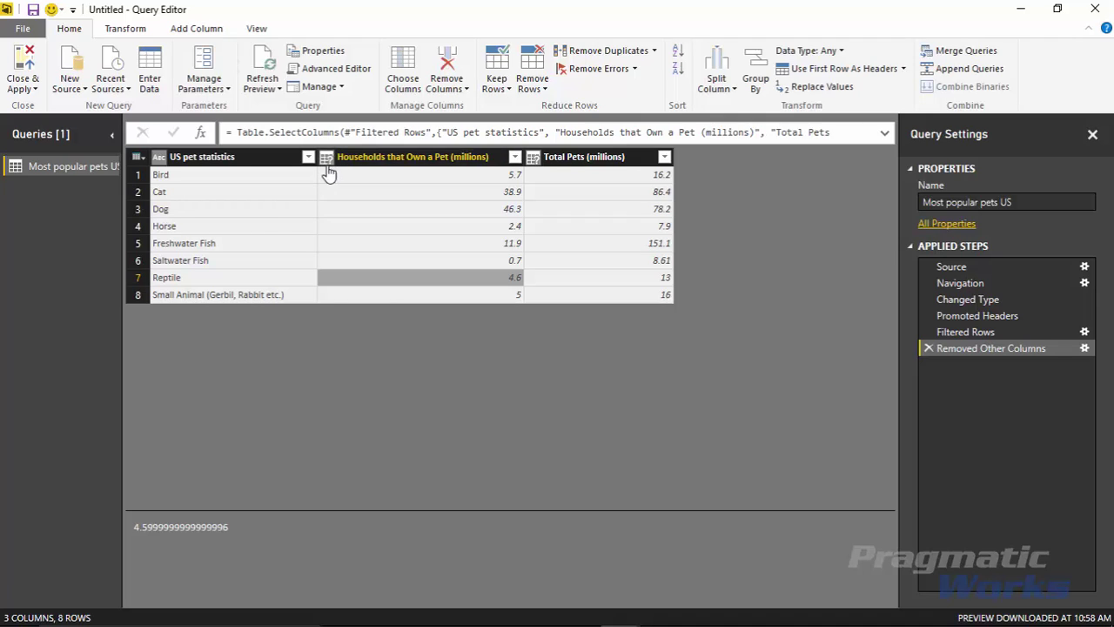
pyautogui.click(471, 162)
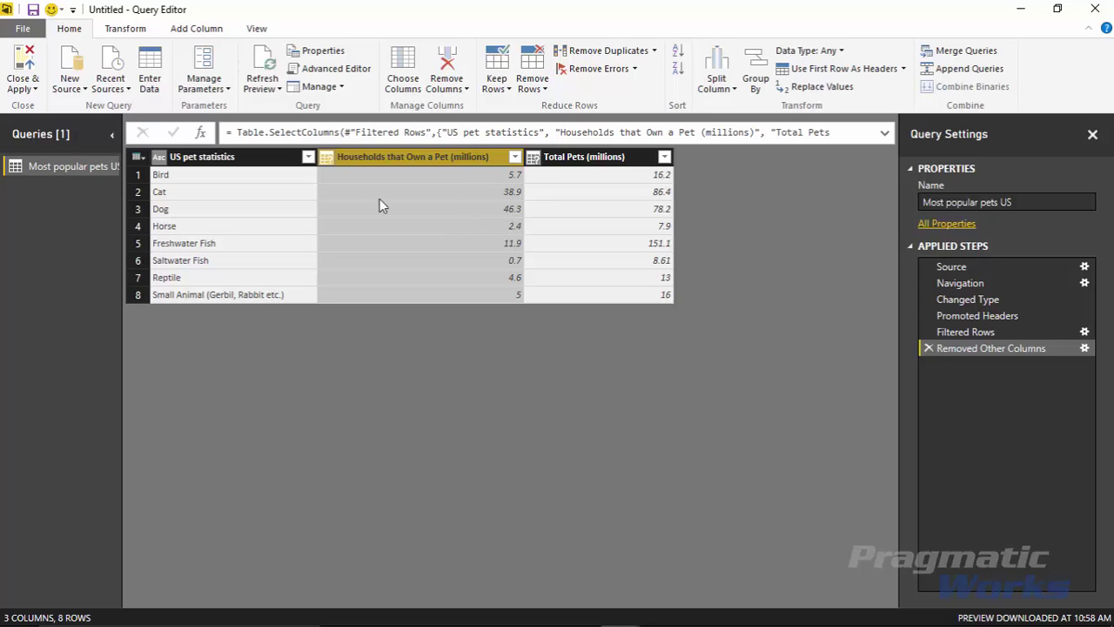
pyautogui.click(327, 158)
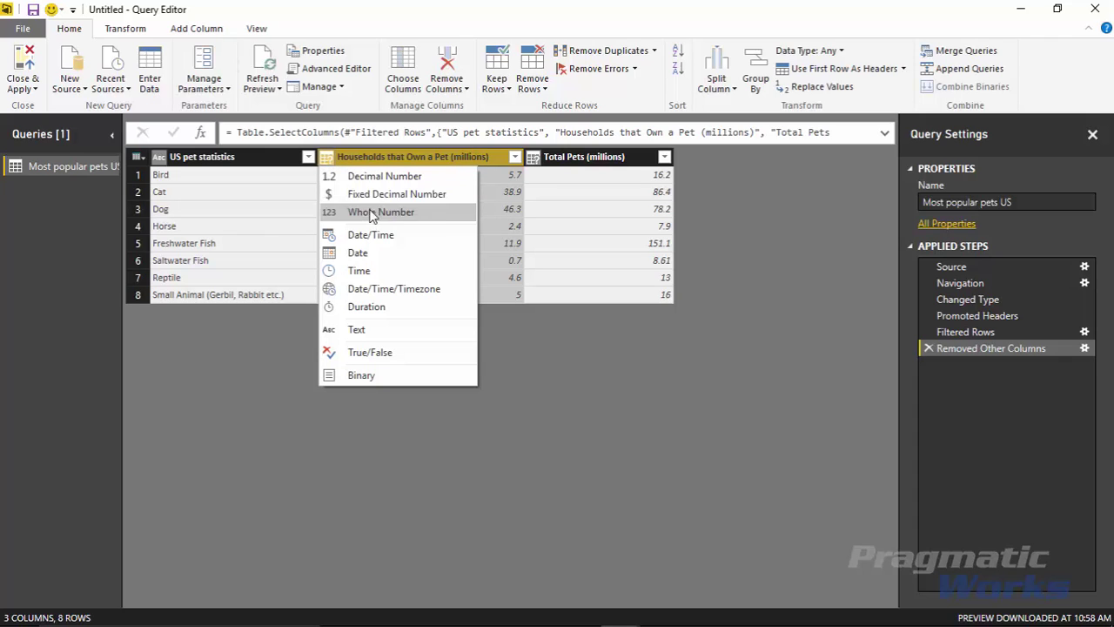
pyautogui.click(500, 305)
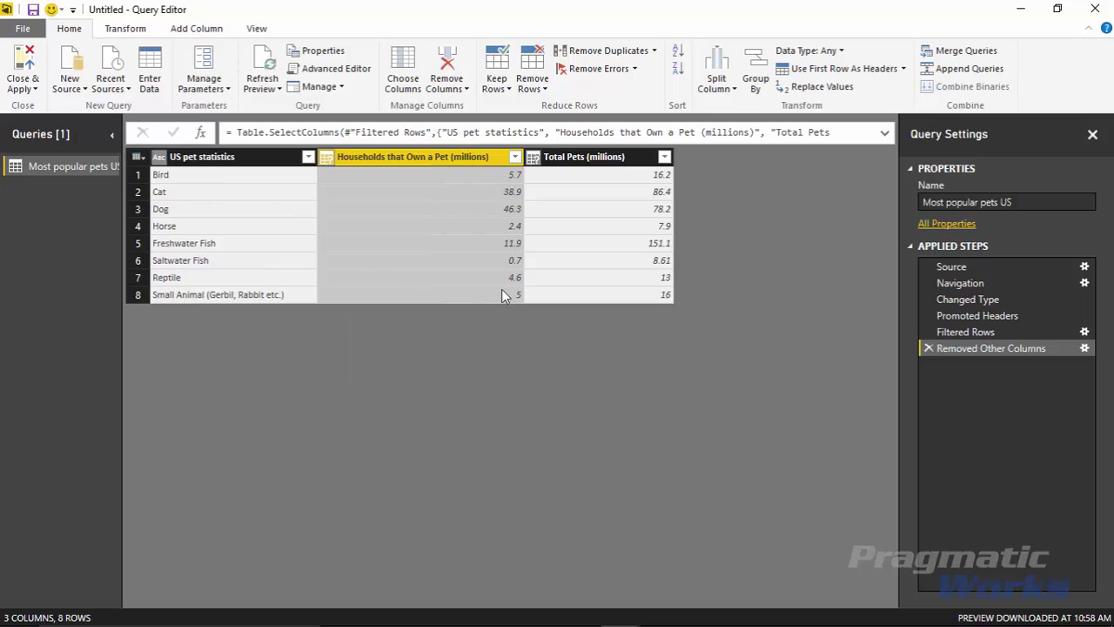
pyautogui.keyDown('ctrl'); pyautogui.click(575, 158); pyautogui.keyUp('ctrl')
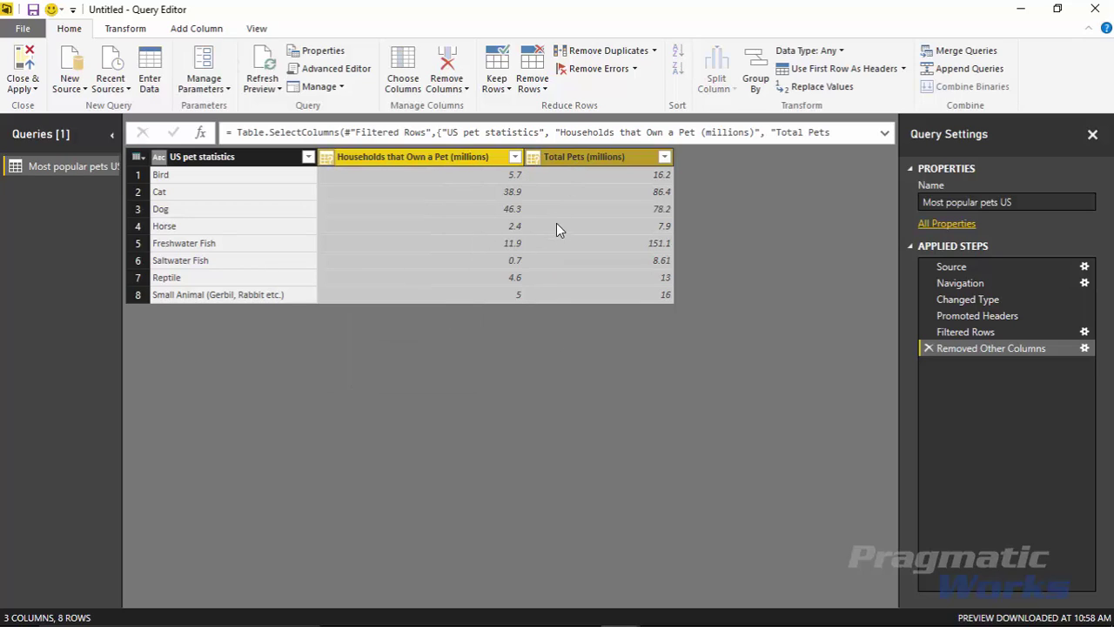
pyautogui.click(841, 52)
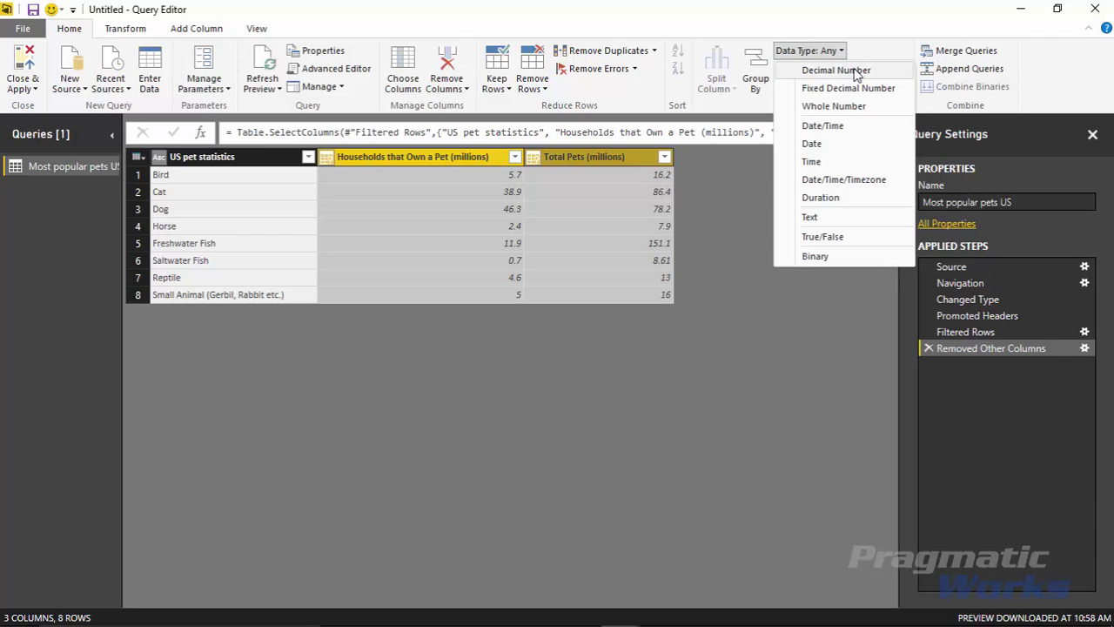
pyautogui.click(835, 70)
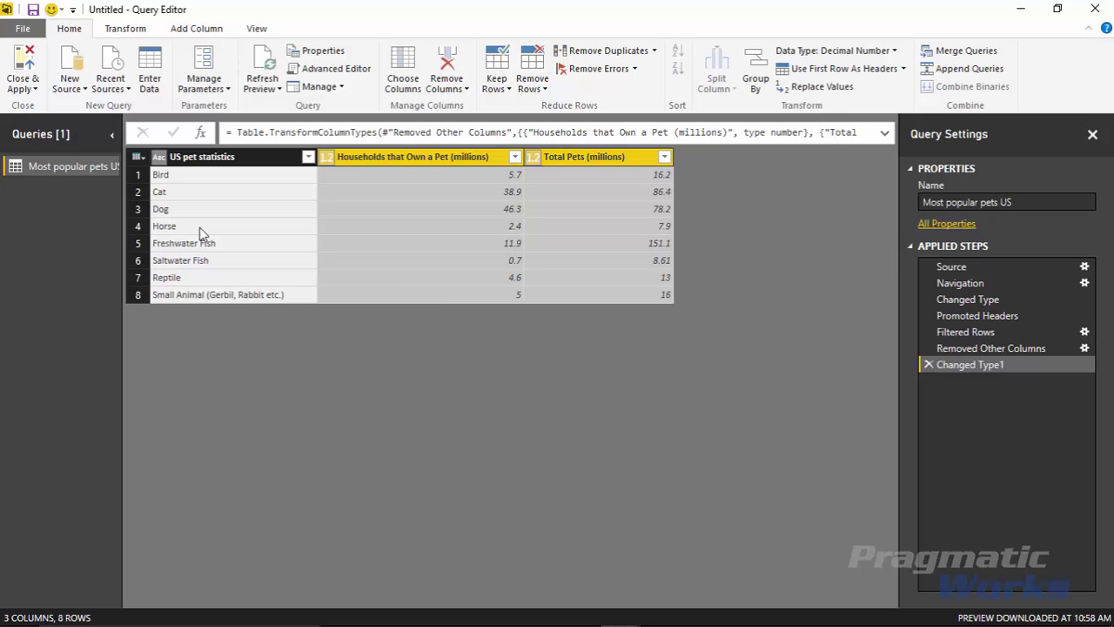
pyautogui.click(21, 75)
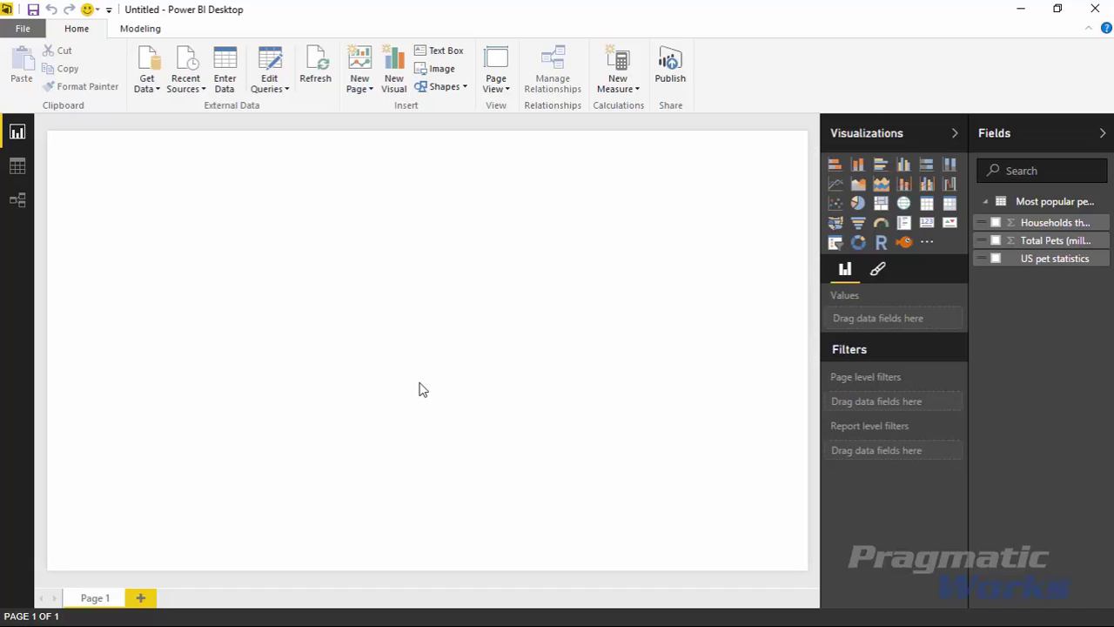
# Add an enlarged Enlighten Aquarium visual with US pet statistics as Fish and Total Pets (millions) and Households that Own a Pet (millions) as Fish Size
pyautogui.click(905, 244)
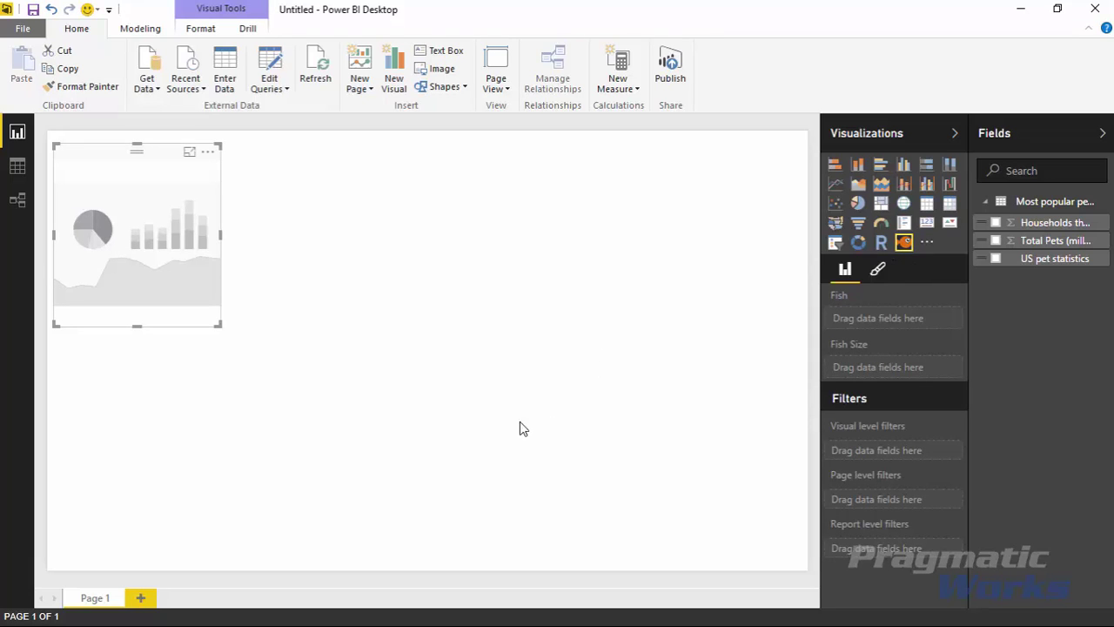
pyautogui.moveTo(220, 324); pyautogui.dragTo(483, 557)
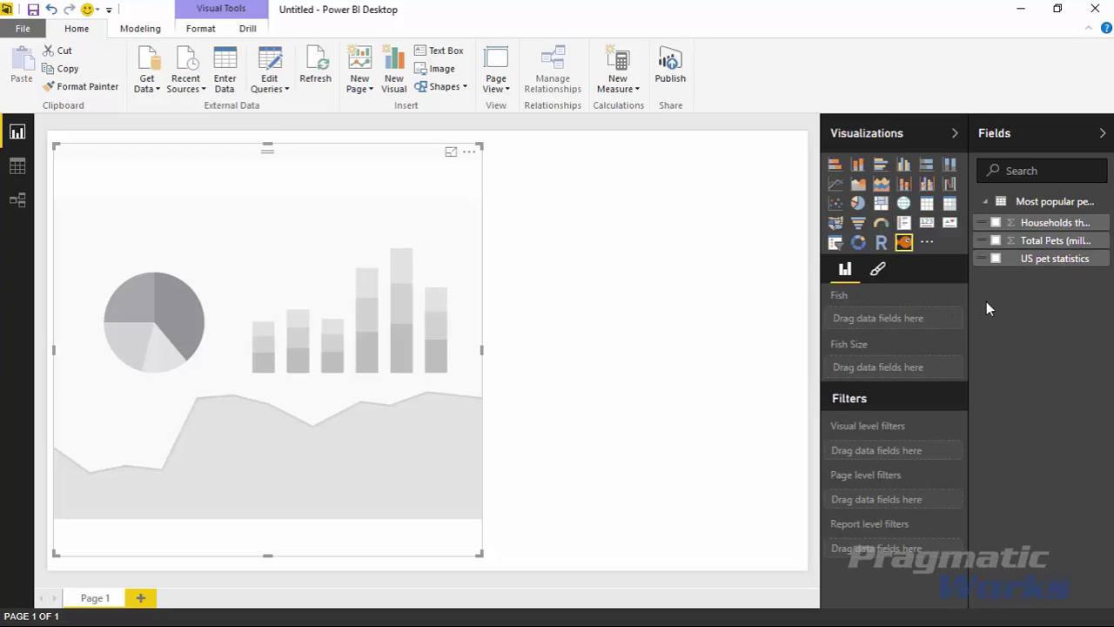
pyautogui.click(996, 258)
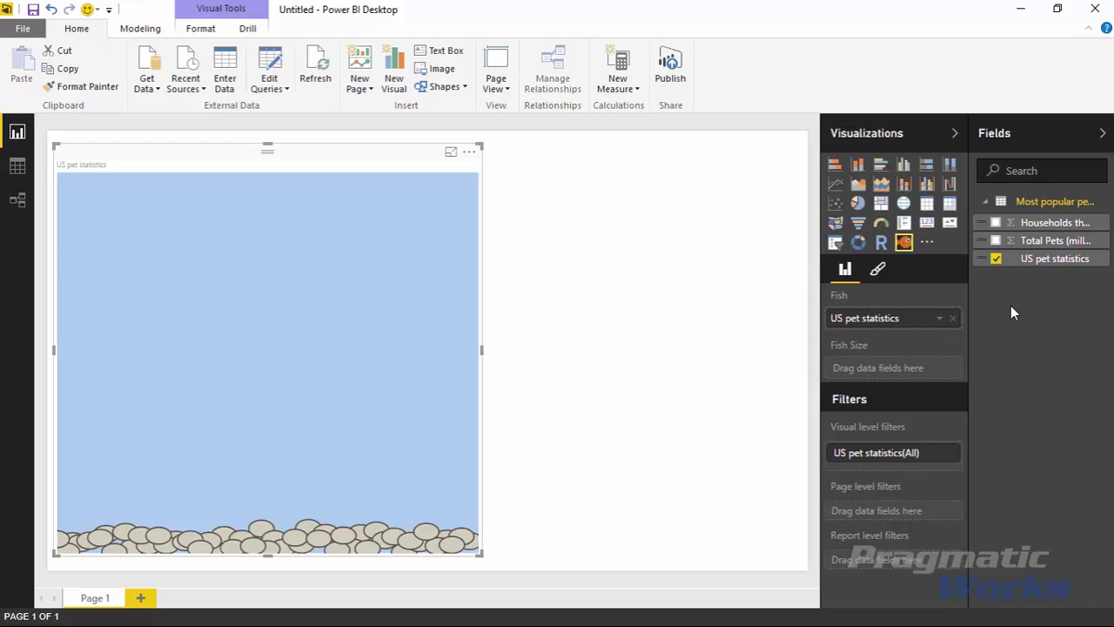
pyautogui.click(996, 240)
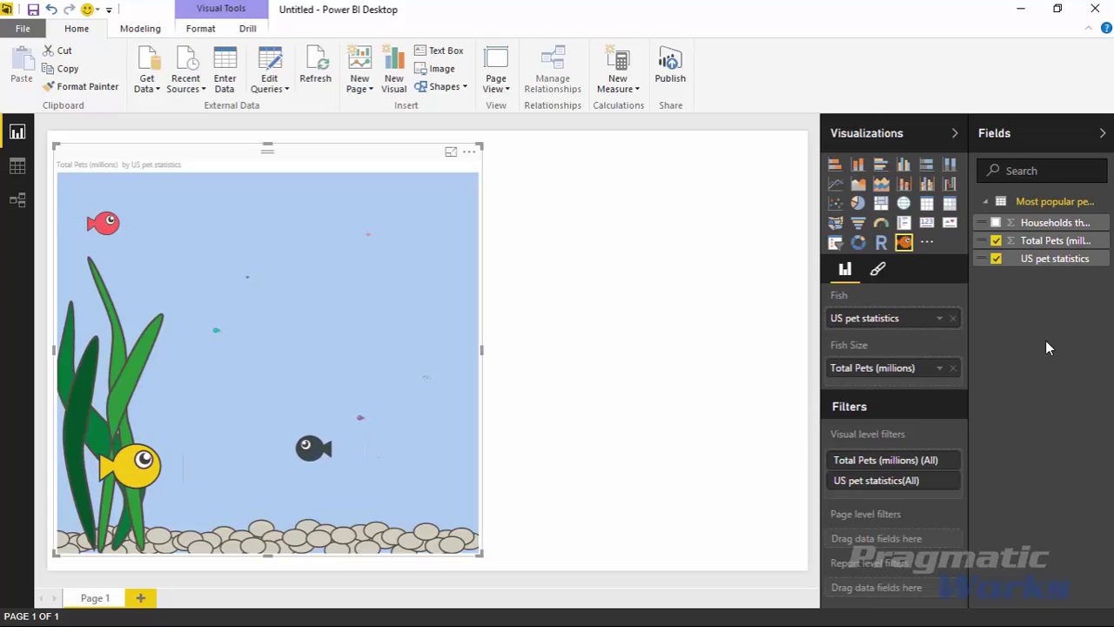
pyautogui.click(996, 223)
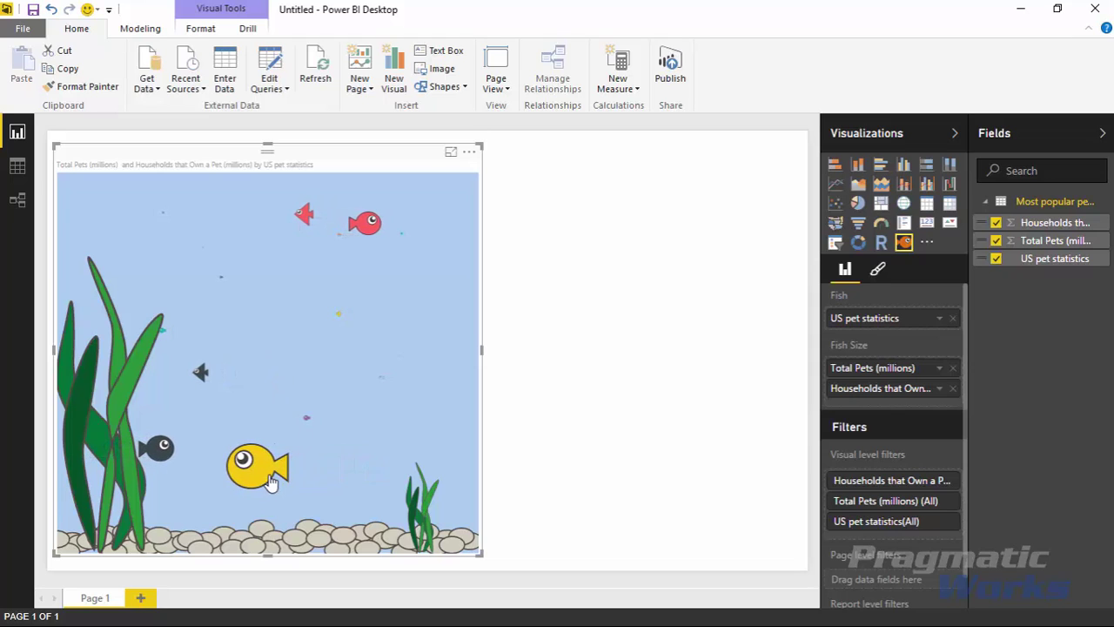
# Inspect the tooltips of the large yellow fish and the small red fish in the aquarium visual
pyautogui.moveTo(257, 481)
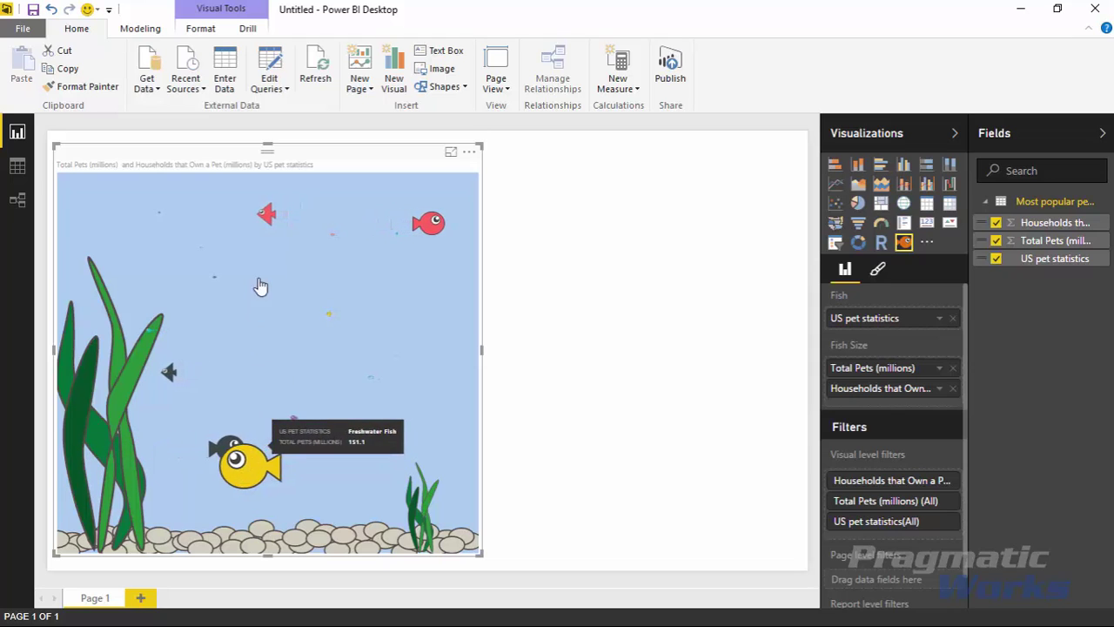
pyautogui.moveTo(263, 221)
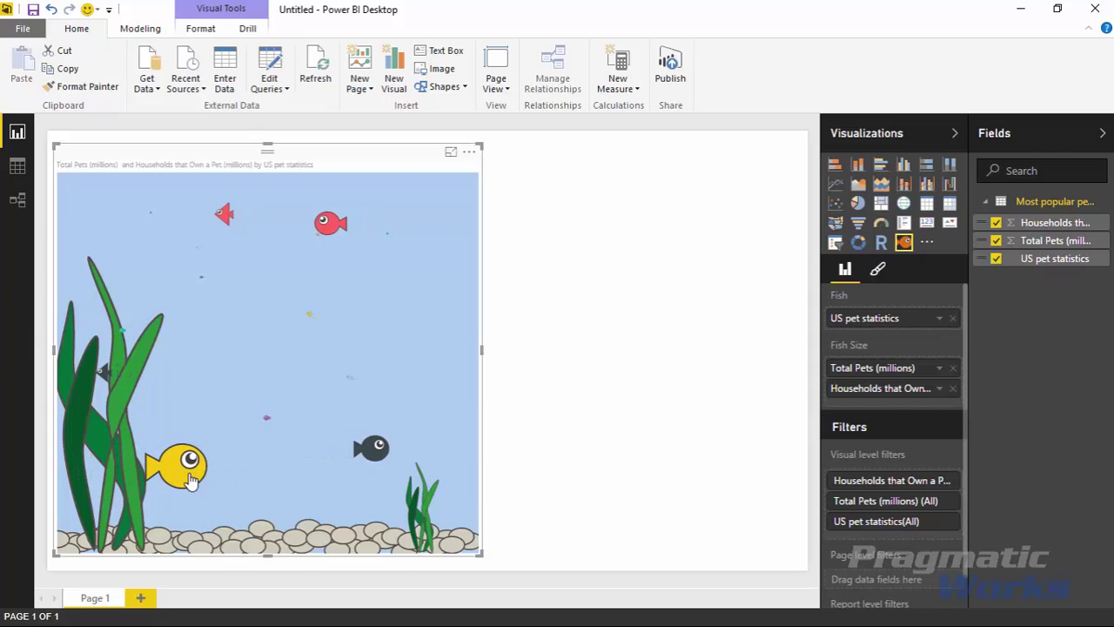
pyautogui.moveTo(188, 479)
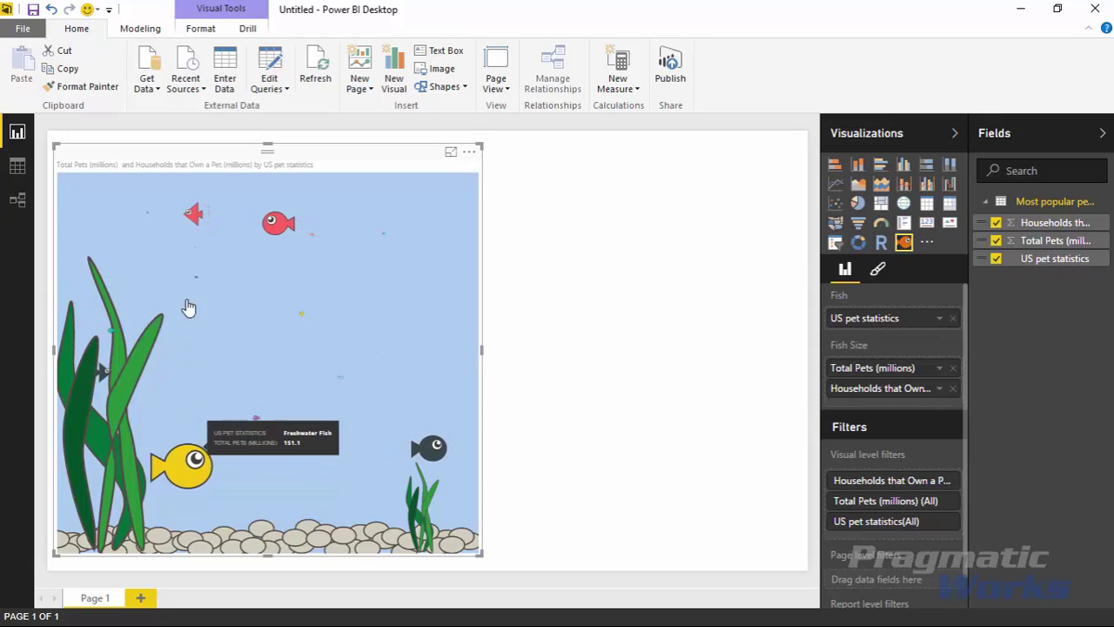
pyautogui.moveTo(186, 220)
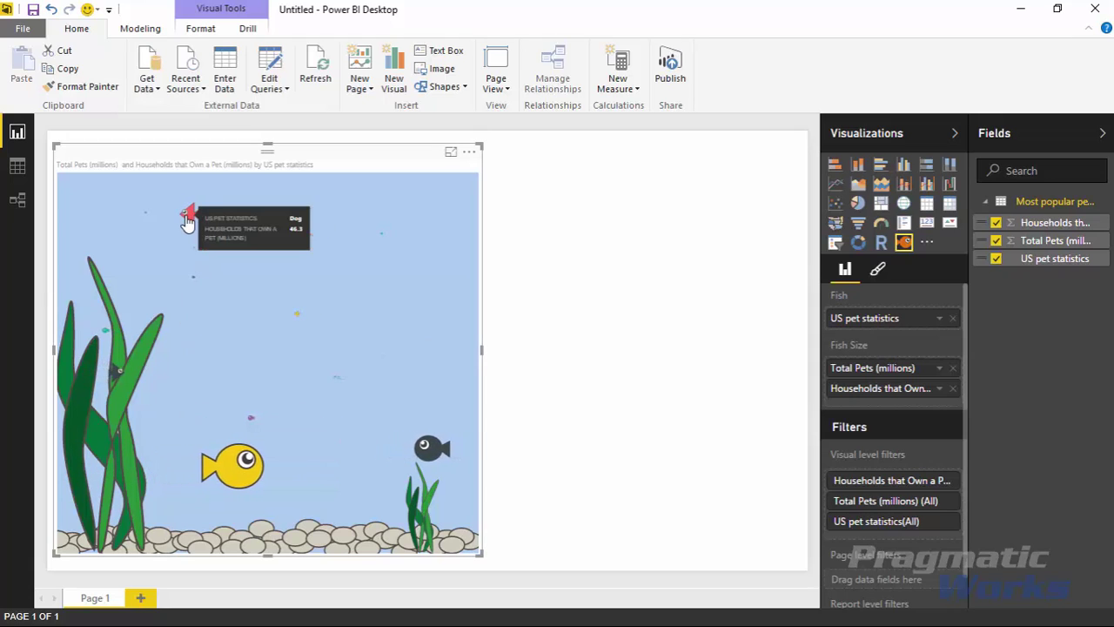
pyautogui.moveTo(287, 461)
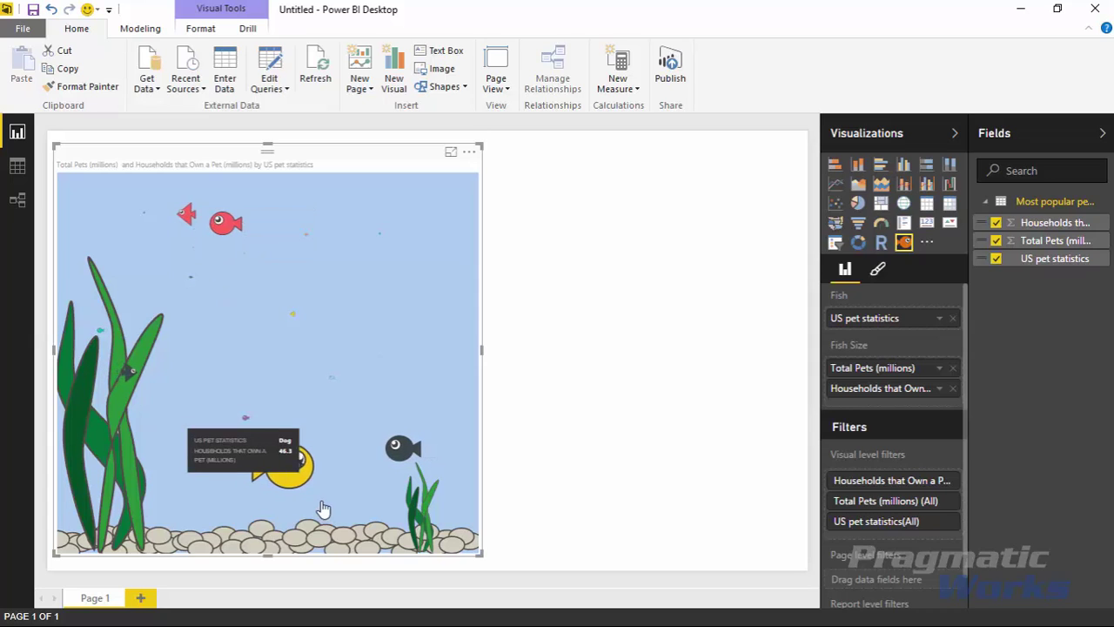
pyautogui.click(620, 389)
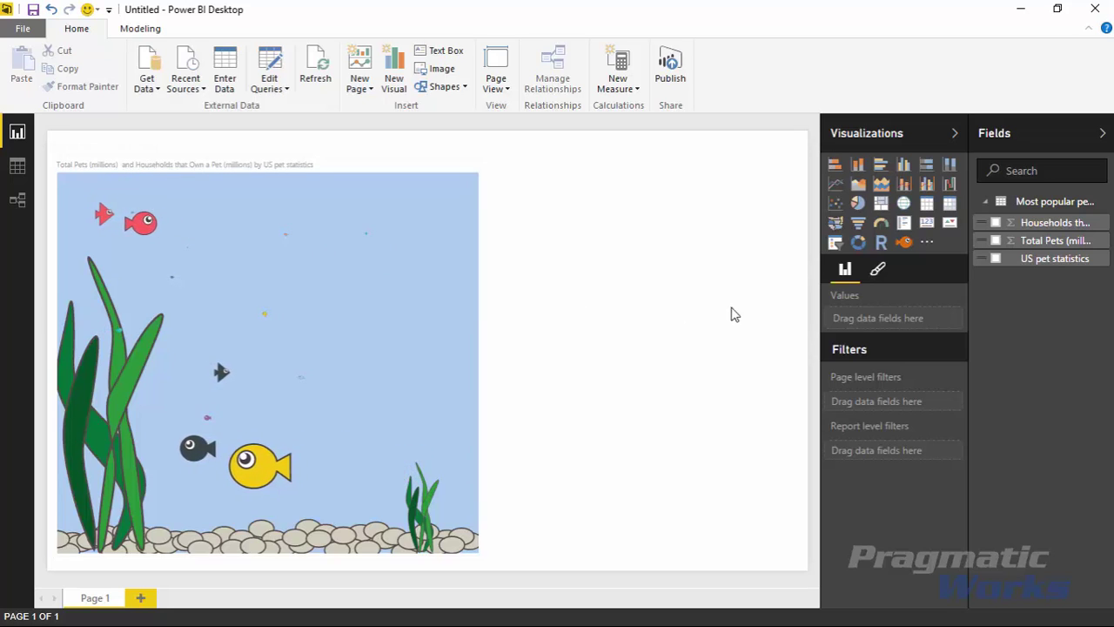
# Turn on the border and lock aspect for the aquarium visual, and enlarge it slightly up to the page's upper edge
pyautogui.click(878, 272)
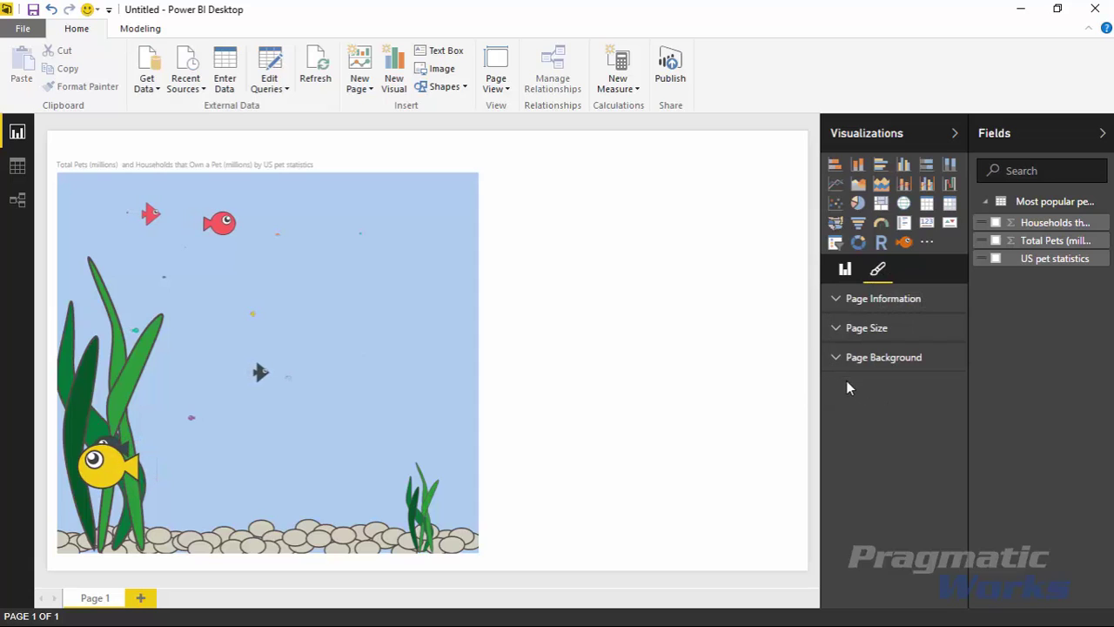
pyautogui.click(411, 289)
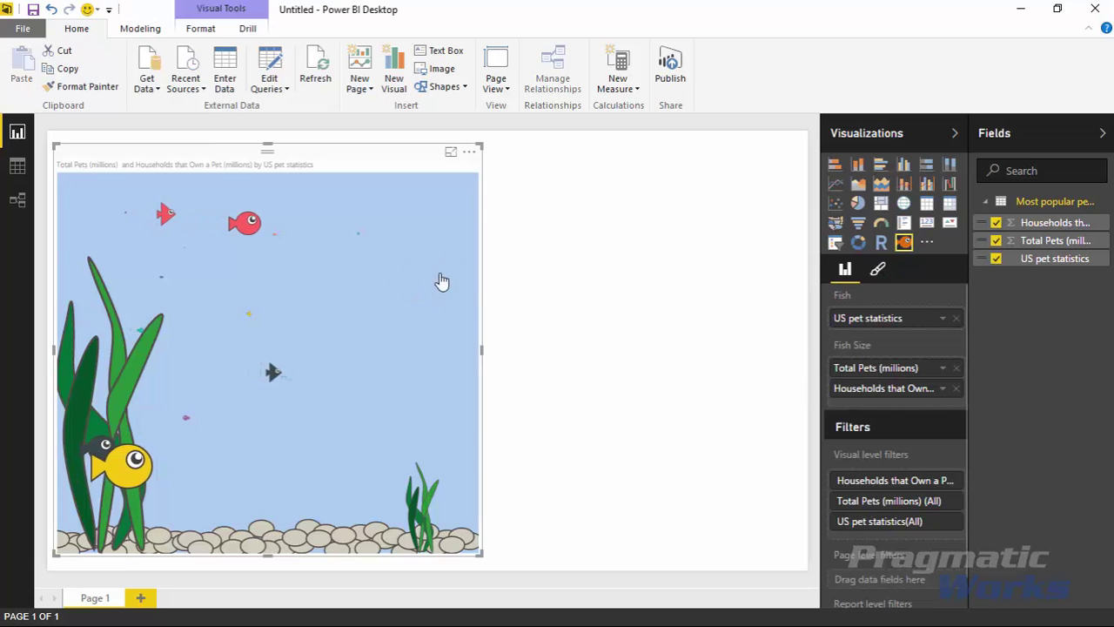
pyautogui.click(877, 269)
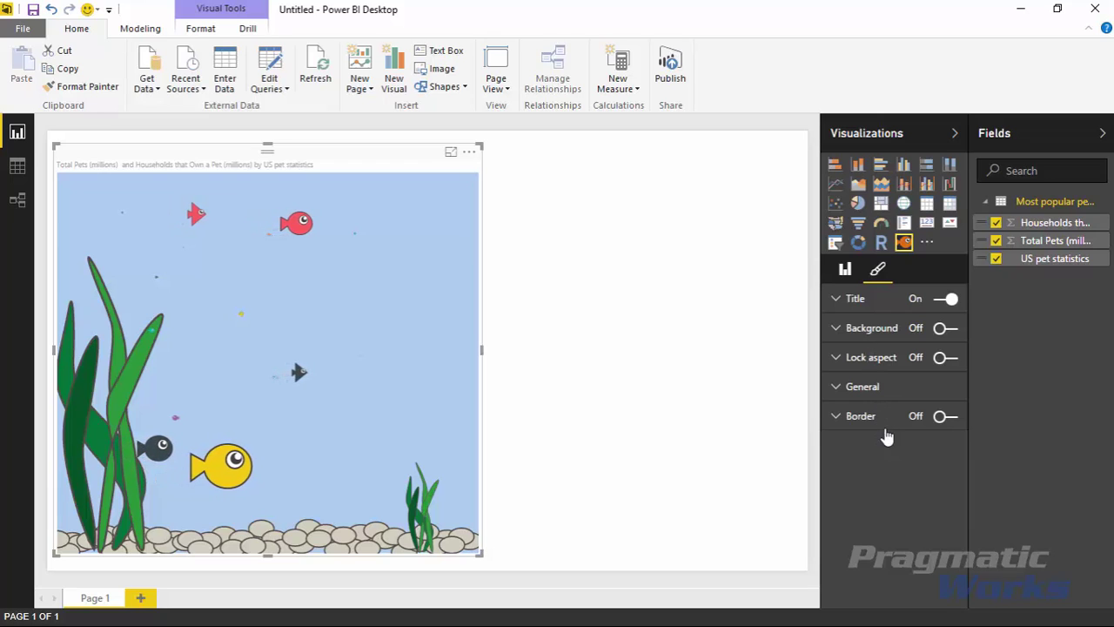
pyautogui.click(943, 416)
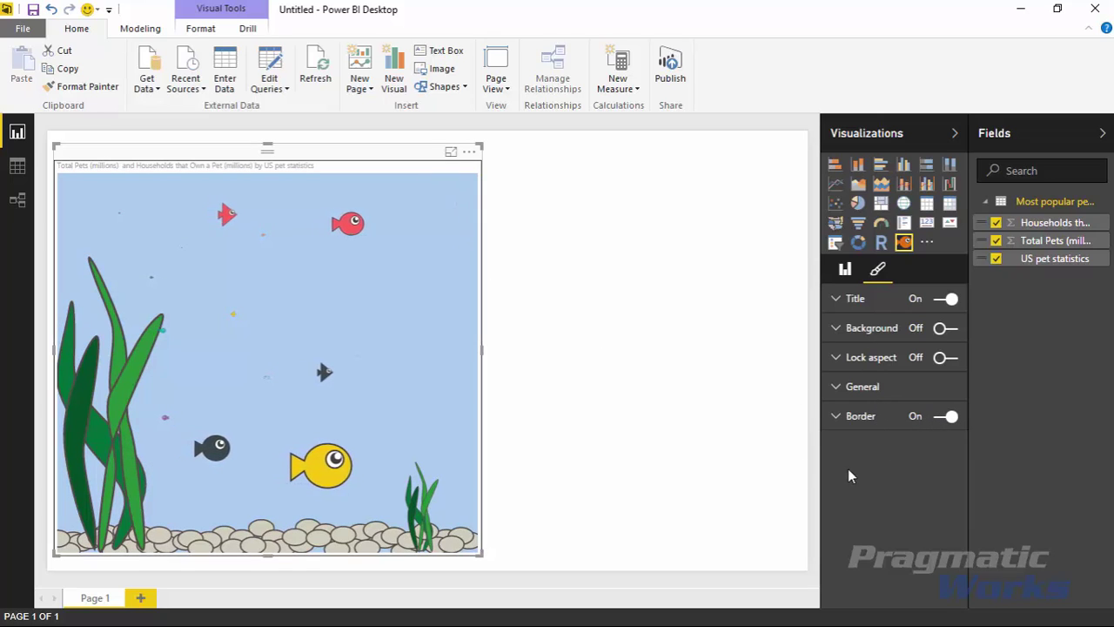
pyautogui.click(838, 386)
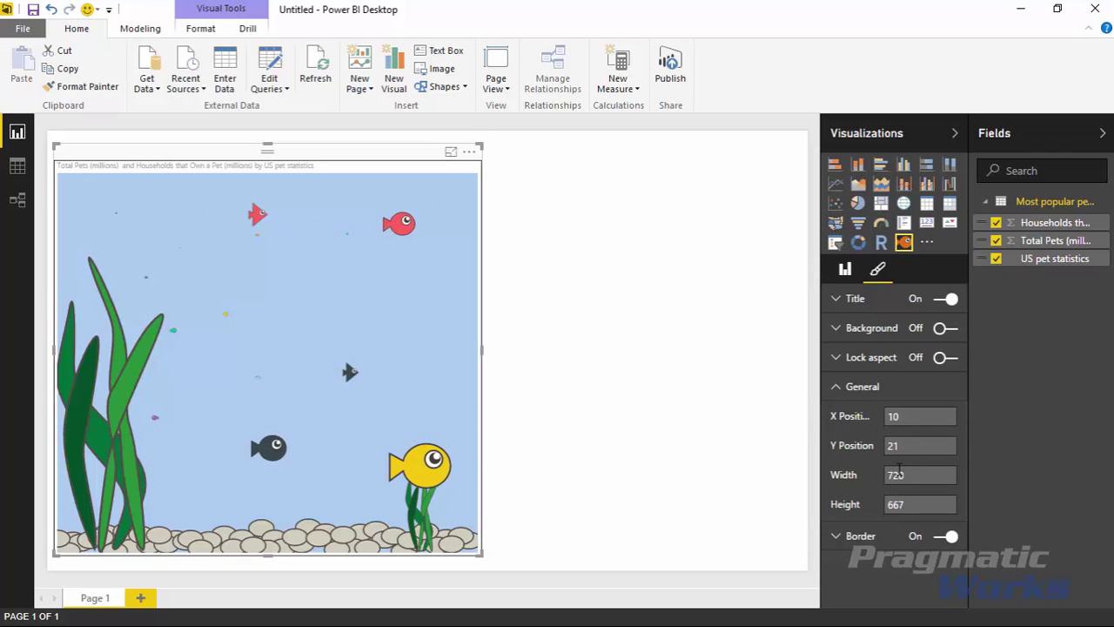
pyautogui.click(837, 389)
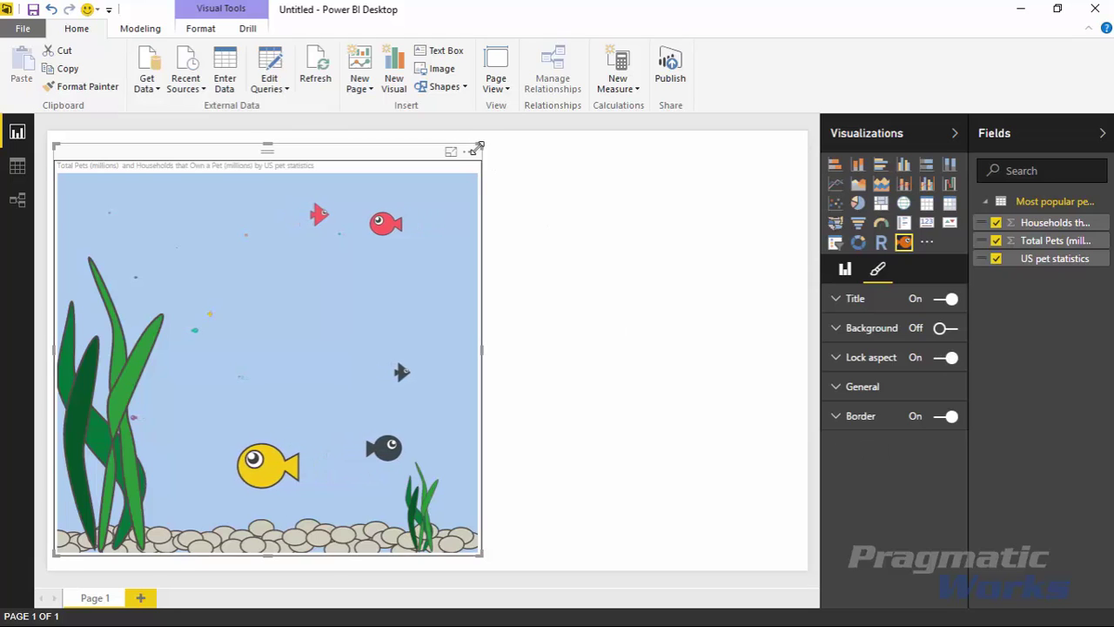
pyautogui.moveTo(479, 145)
pyautogui.mouseDown()
pyautogui.moveTo(390, 206)
pyautogui.moveTo(408, 263)
pyautogui.moveTo(493, 130)
pyautogui.mouseUp()
pyautogui.click(517, 278)
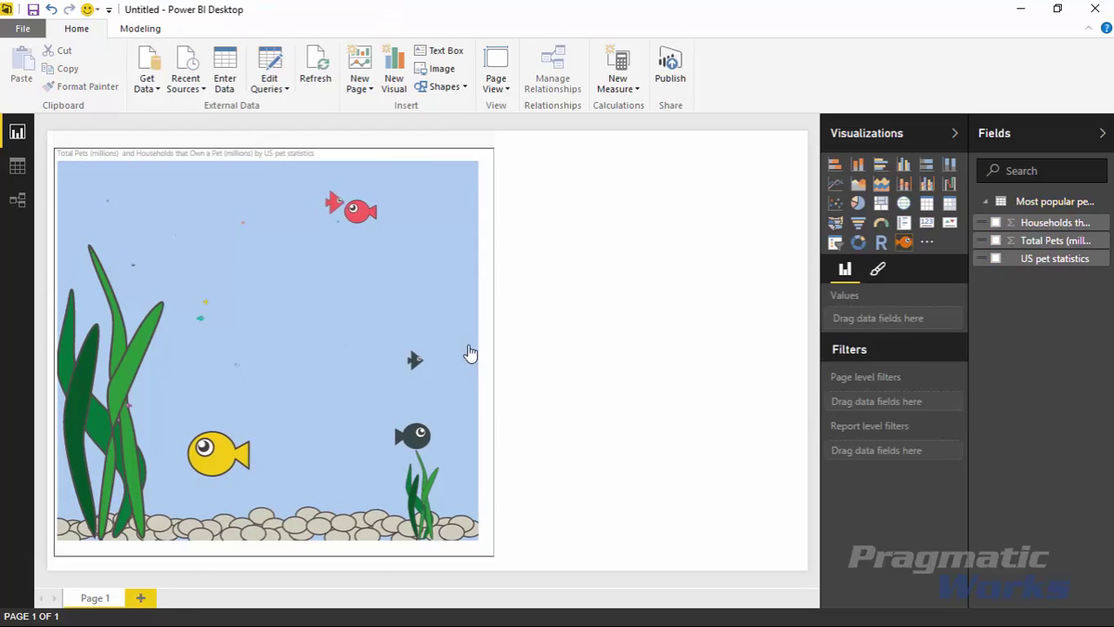
# Try a purple background on the aquarium visual and revert the background settings to default
pyautogui.click(479, 312)
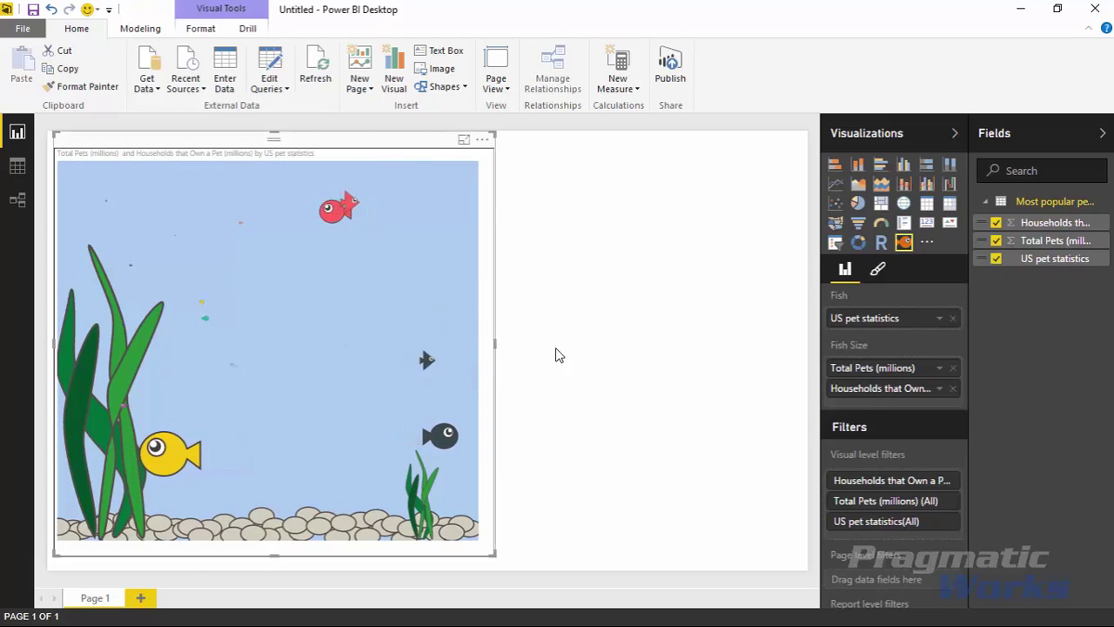
pyautogui.click(877, 270)
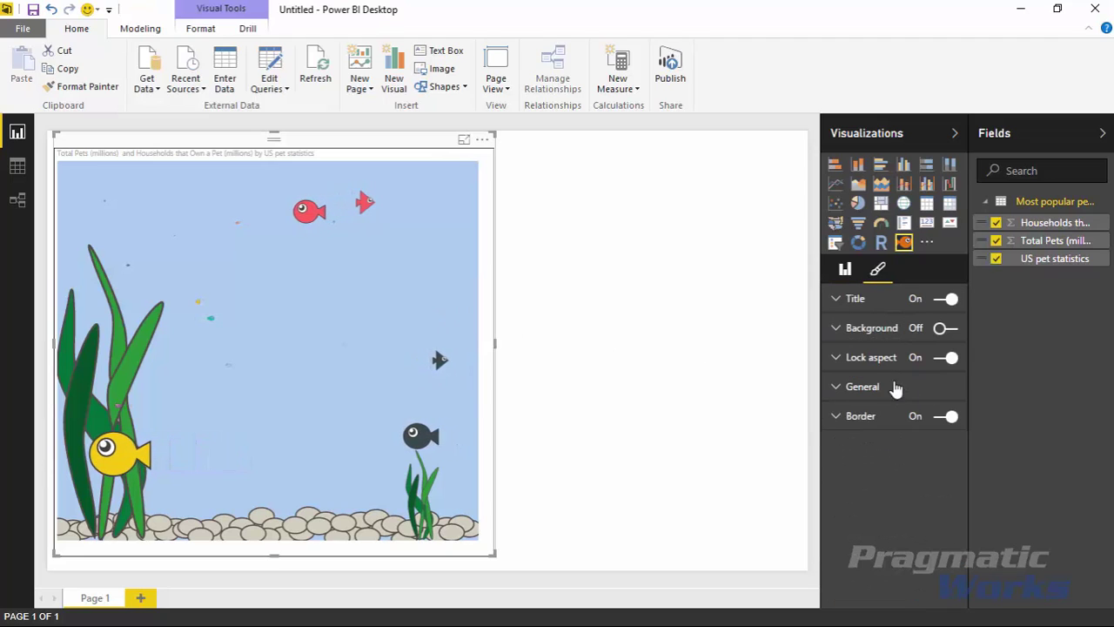
pyautogui.click(837, 329)
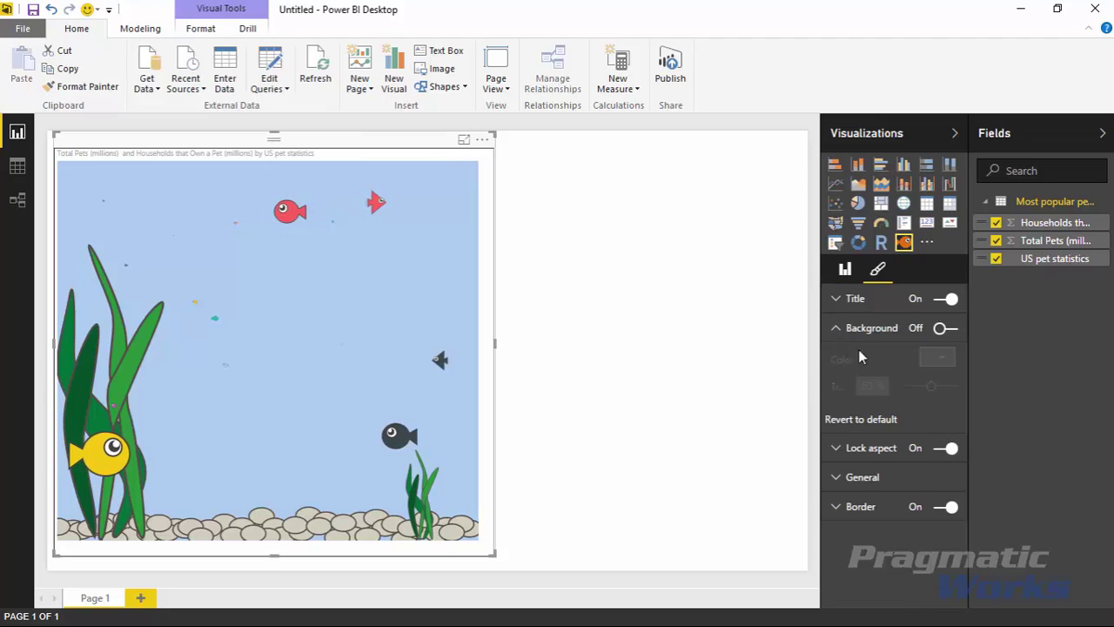
pyautogui.click(941, 329)
pyautogui.click(936, 357)
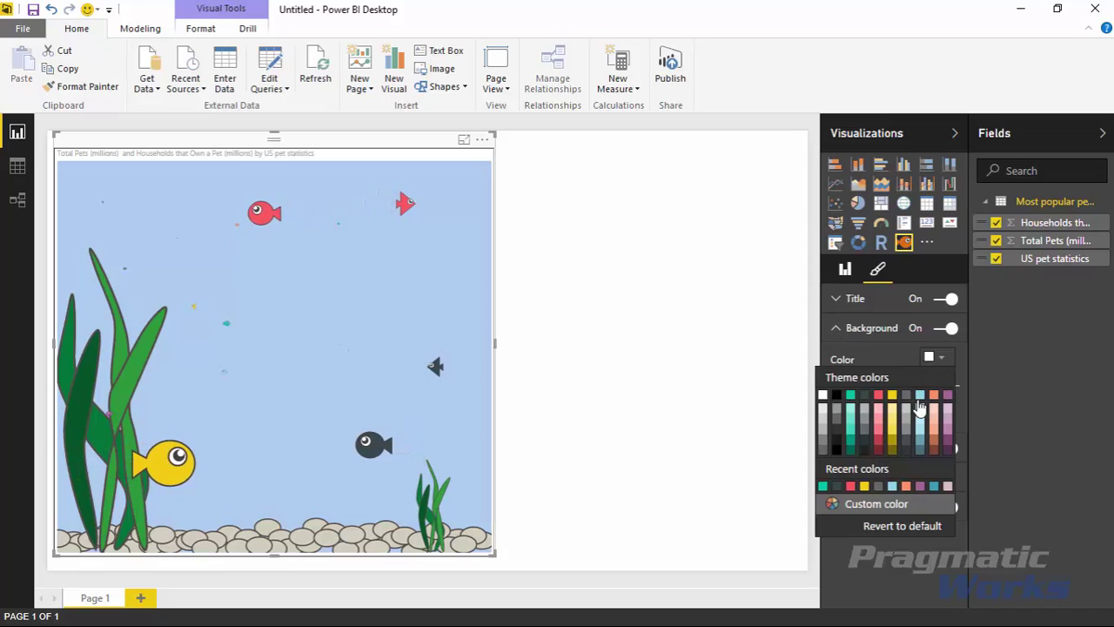
pyautogui.press('Escape')
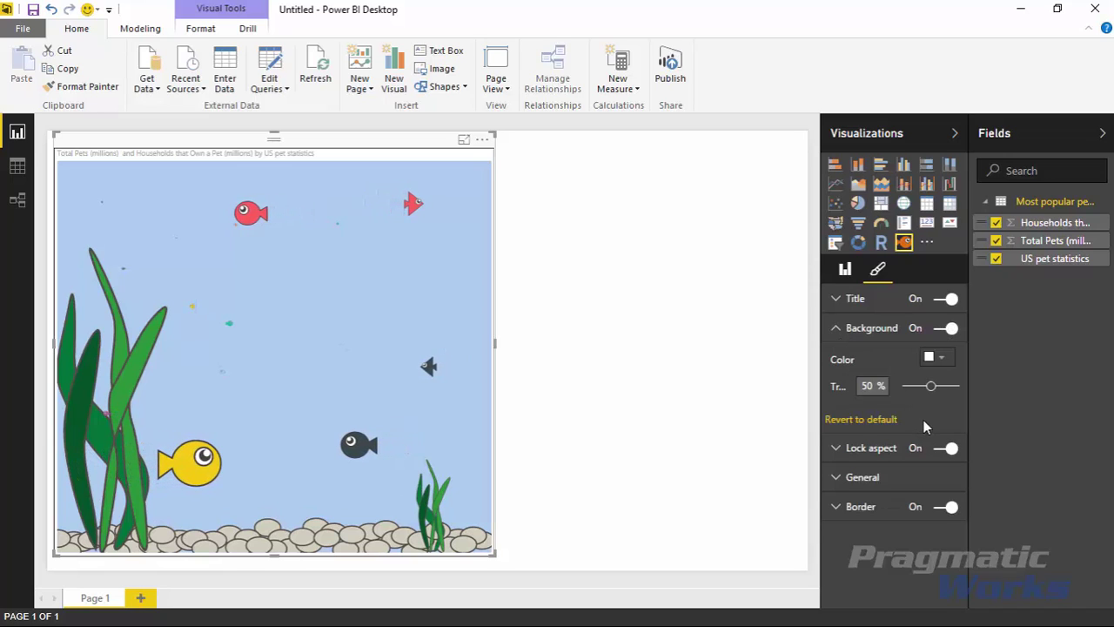
pyautogui.click(940, 358)
pyautogui.click(947, 400)
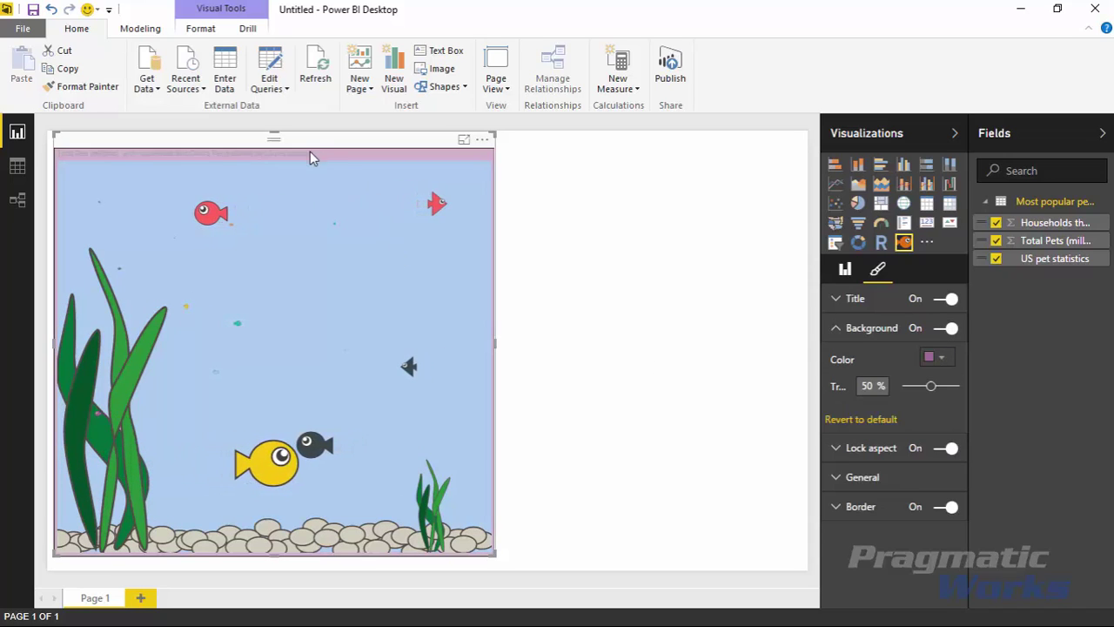
pyautogui.click(870, 420)
pyautogui.click(837, 328)
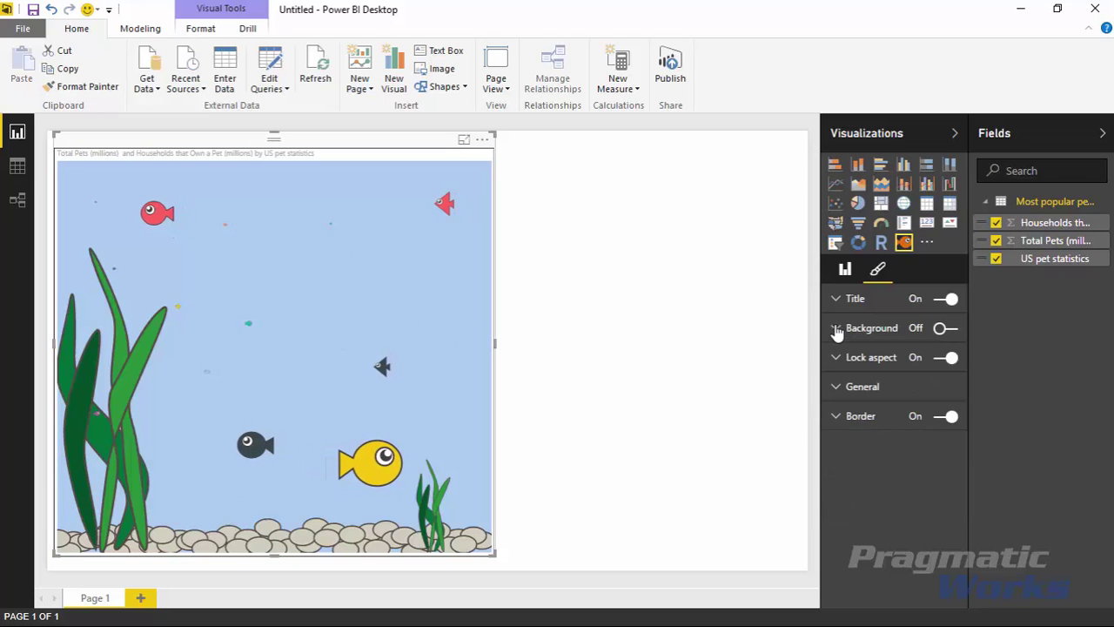
# Format the aquarium visual's title with 14 pt text and a black font color, trying centered alignment before restoring left alignment
pyautogui.click(835, 298)
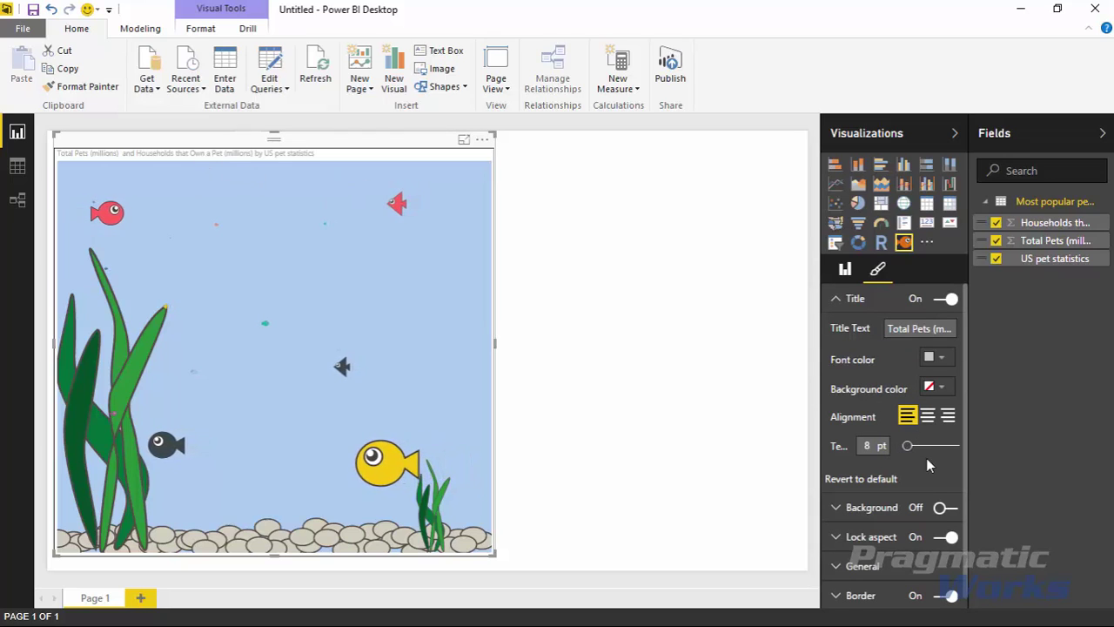
pyautogui.moveTo(908, 446); pyautogui.dragTo(920, 458)
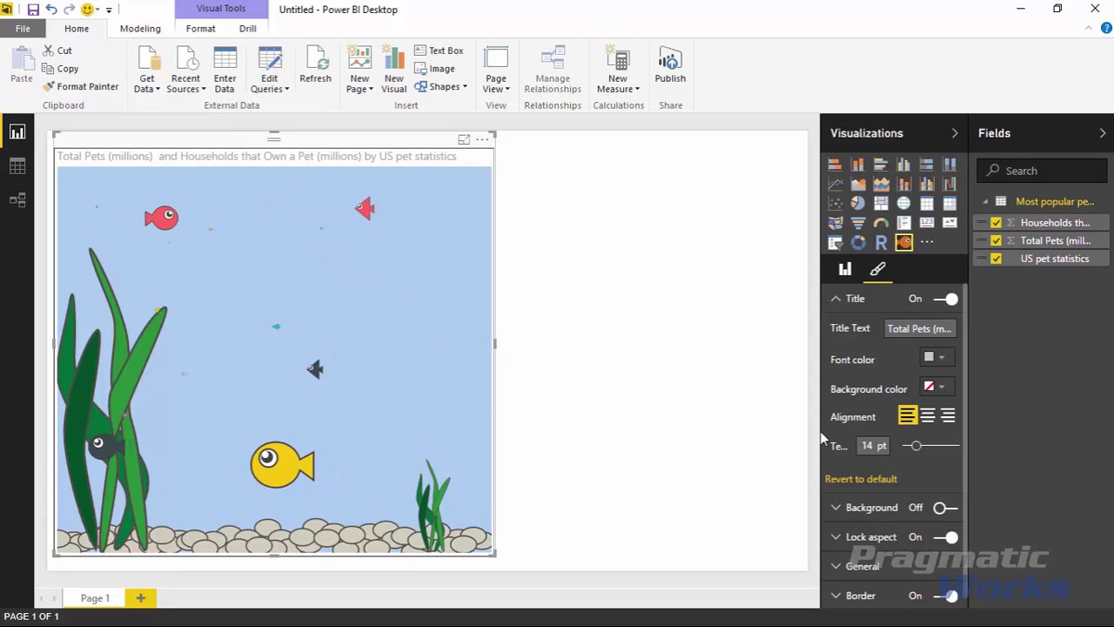
pyautogui.click(929, 418)
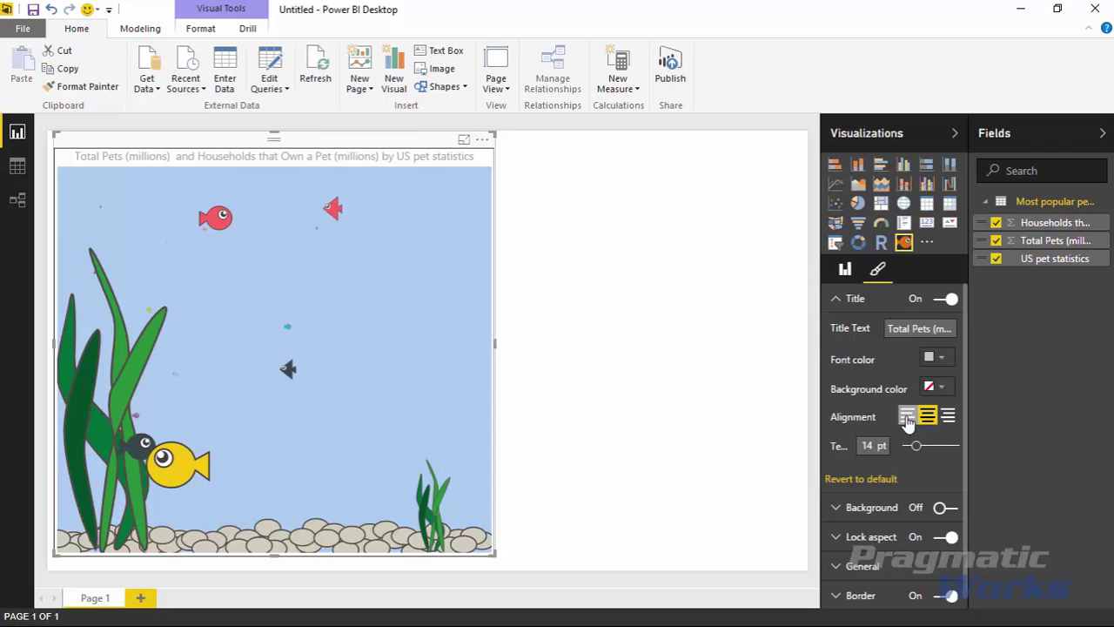
pyautogui.click(908, 419)
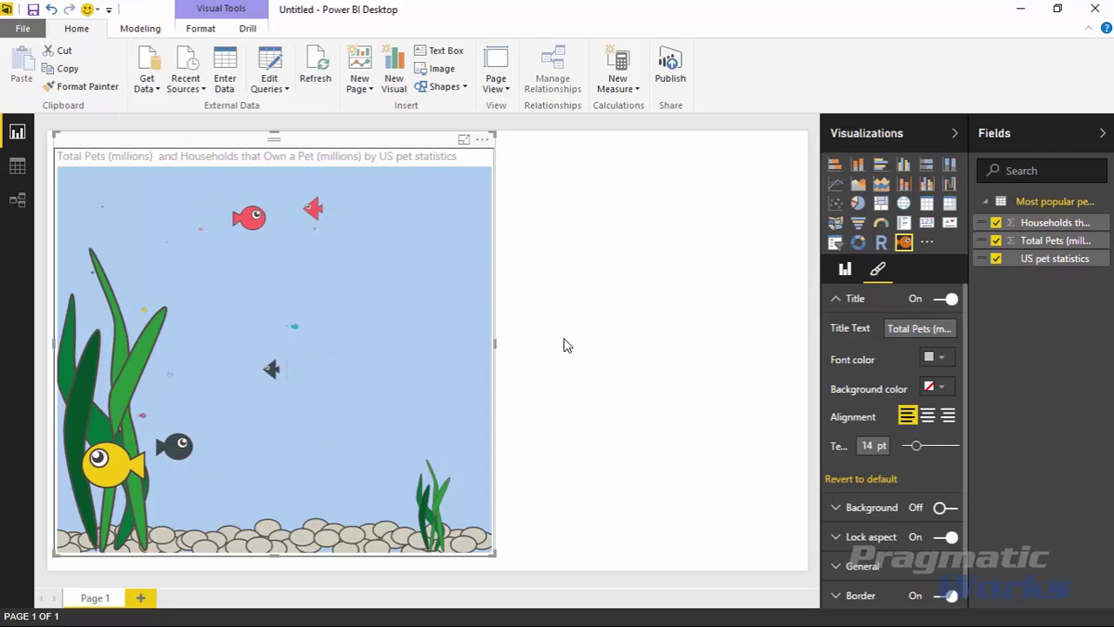
pyautogui.click(939, 358)
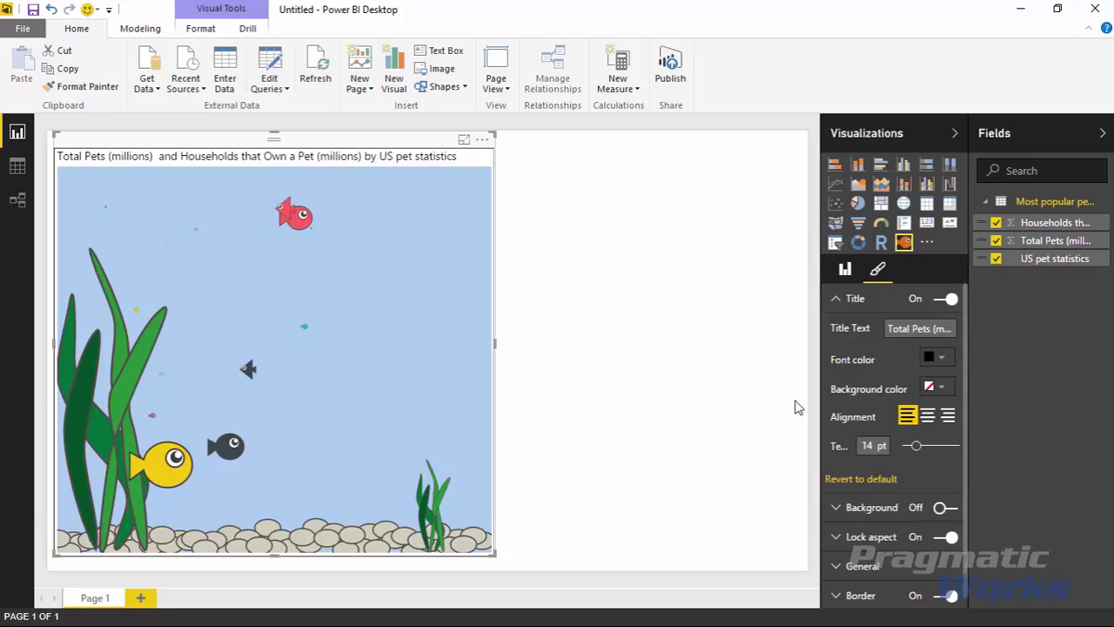
pyautogui.click(836, 395)
pyautogui.click(598, 340)
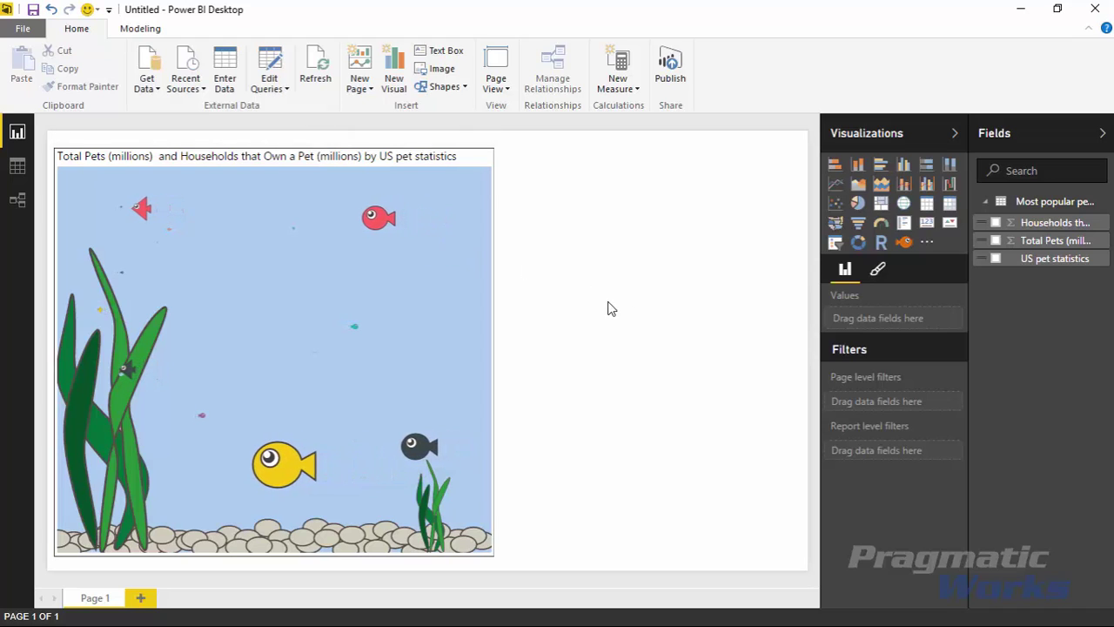
# Add a table of US pet statistics, Total Pets (millions) and Households that Own a Pet (millions), widened to the page's right edge
pyautogui.click(927, 207)
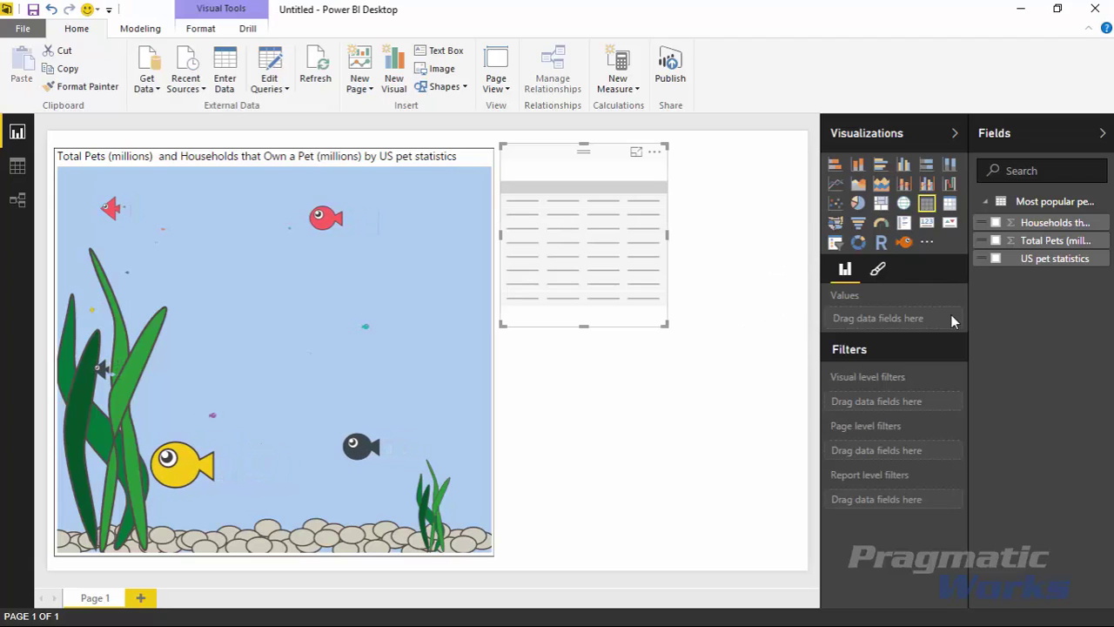
pyautogui.click(996, 257)
pyautogui.click(996, 240)
pyautogui.click(996, 222)
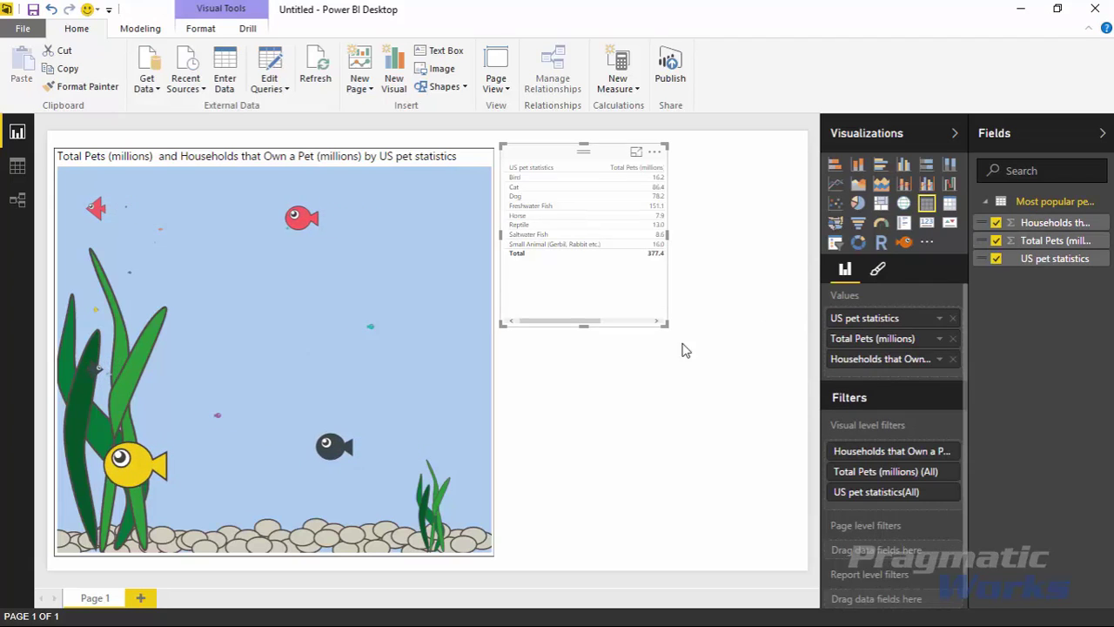
pyautogui.moveTo(663, 326); pyautogui.dragTo(809, 341)
# Set the US pet statistics table's text size to 9 pt, trying 12 pt first
pyautogui.click(877, 269)
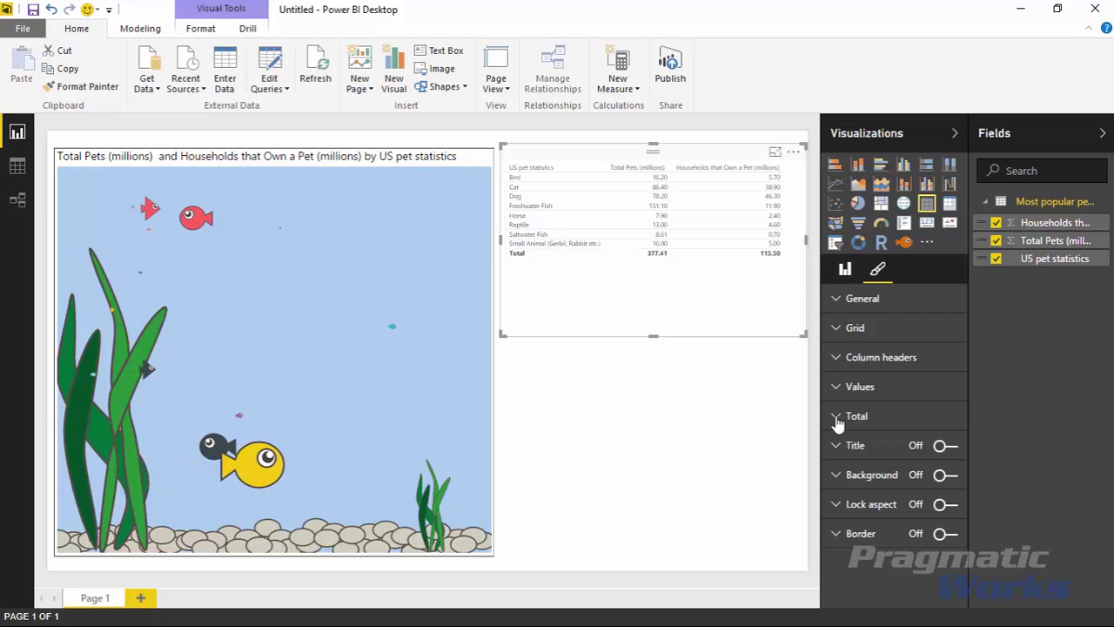
pyautogui.click(834, 388)
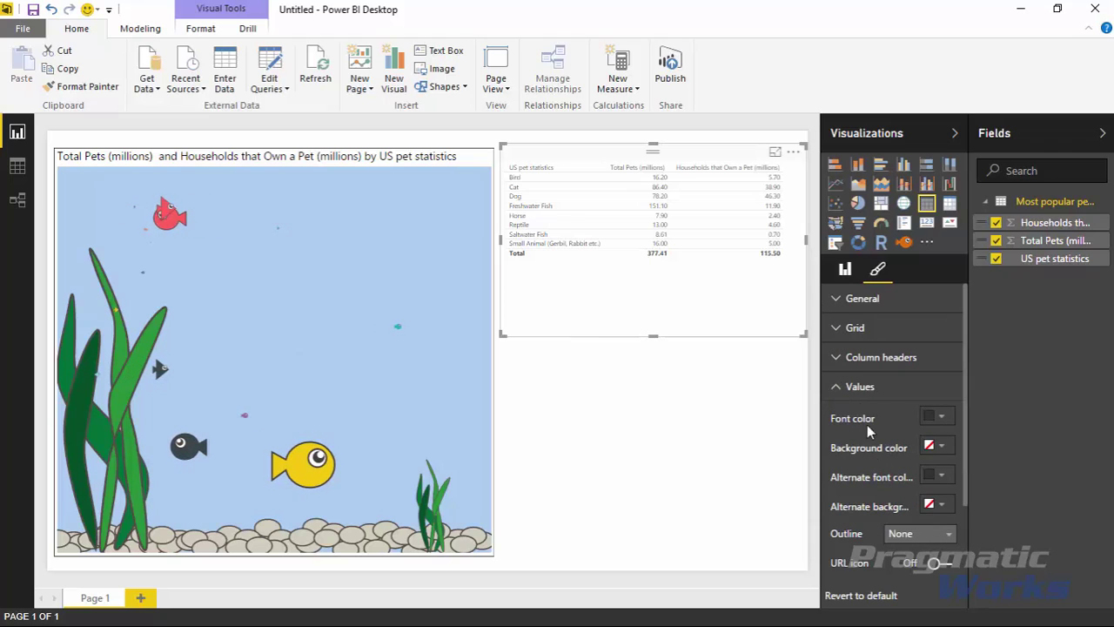
pyautogui.click(834, 388)
pyautogui.click(834, 299)
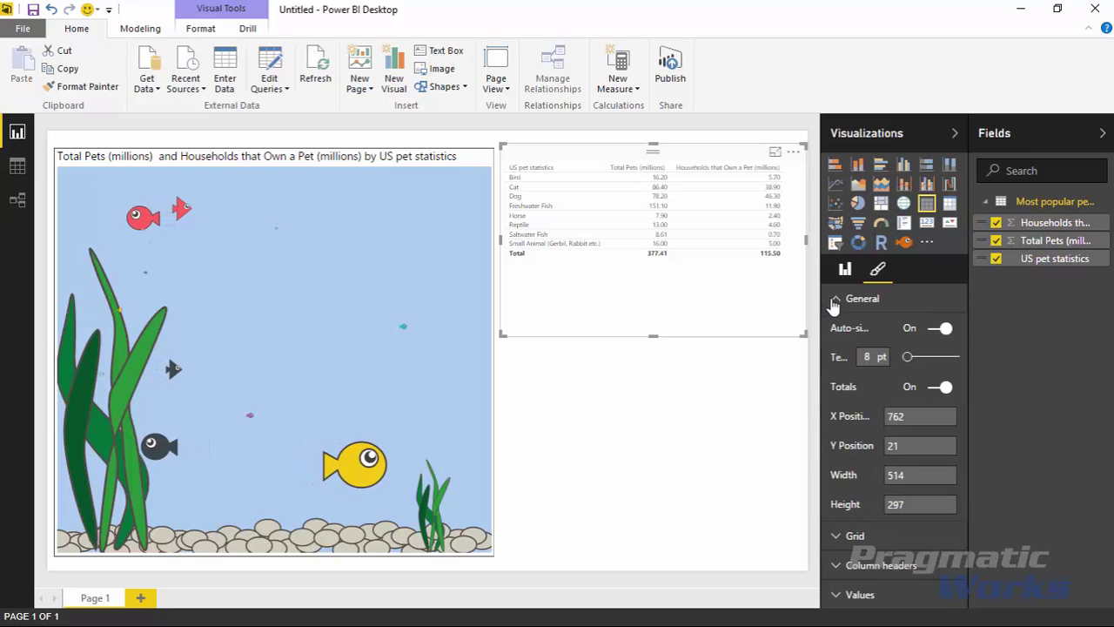
pyautogui.moveTo(911, 363); pyautogui.dragTo(916, 367)
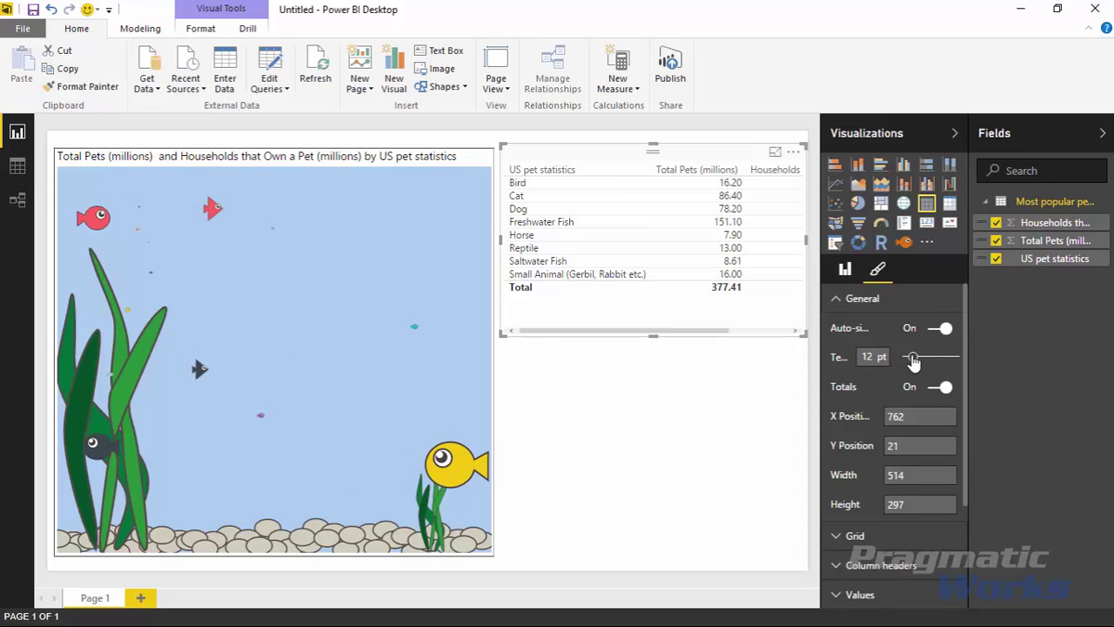
pyautogui.moveTo(914, 364); pyautogui.dragTo(911, 364)
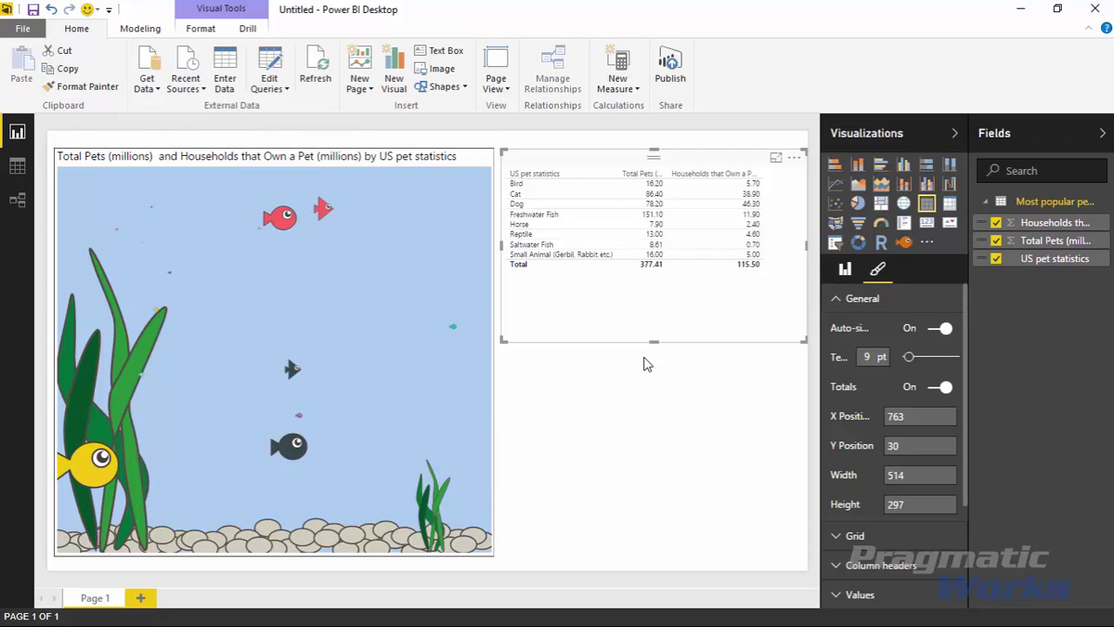
# Cross-filter the table by the Dog fish and the Freshwater Fish fish in the aquarium, and clear the selection
pyautogui.click(304, 220)
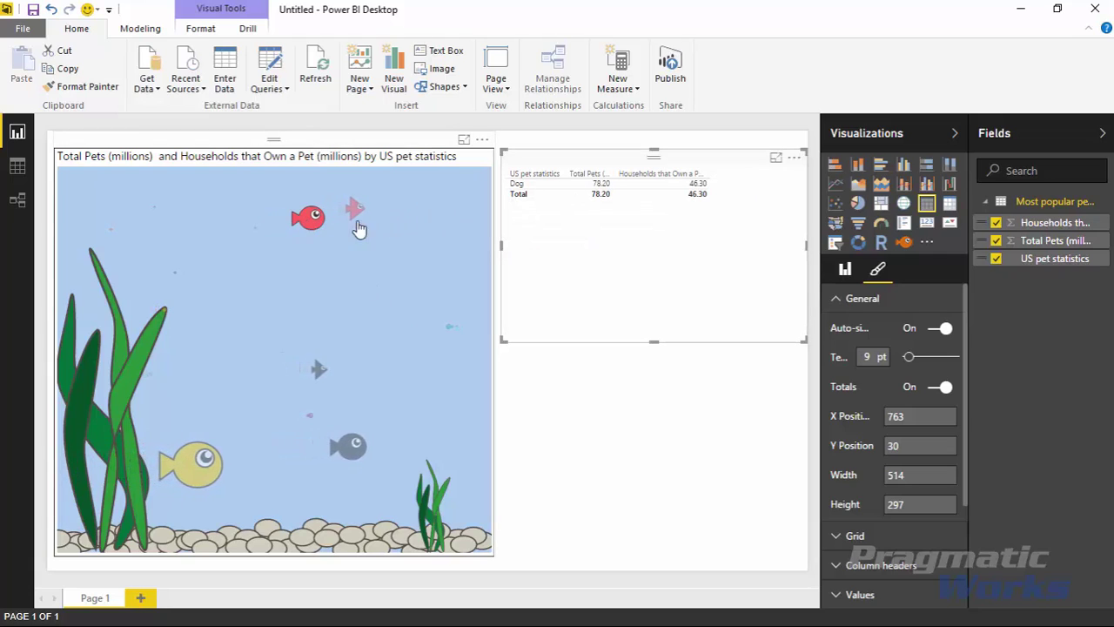
pyautogui.moveTo(319, 226)
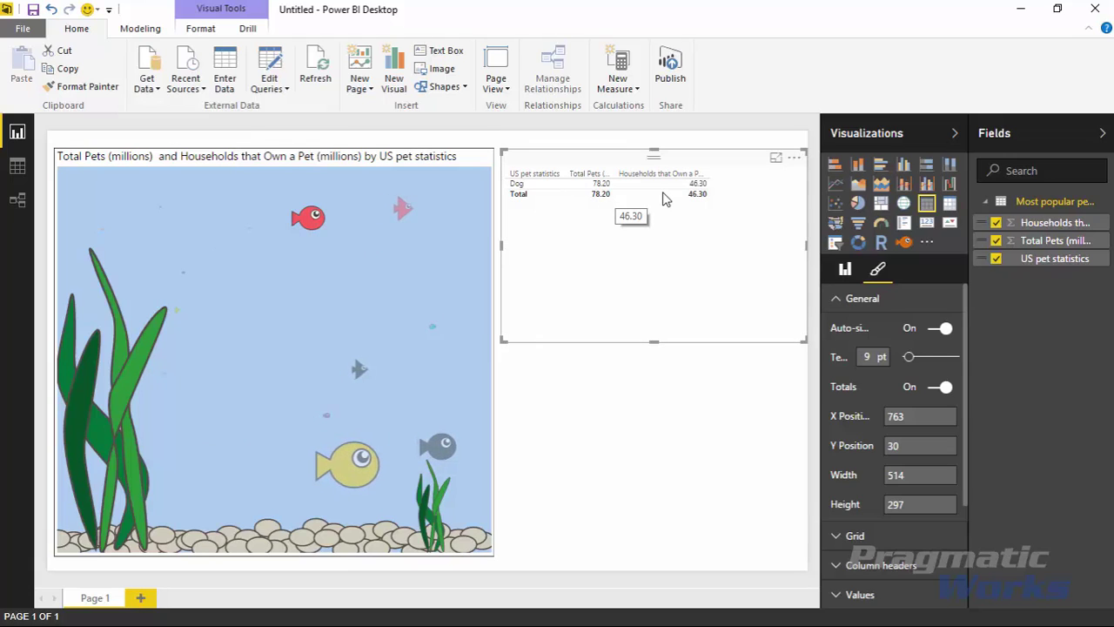
pyautogui.click(367, 477)
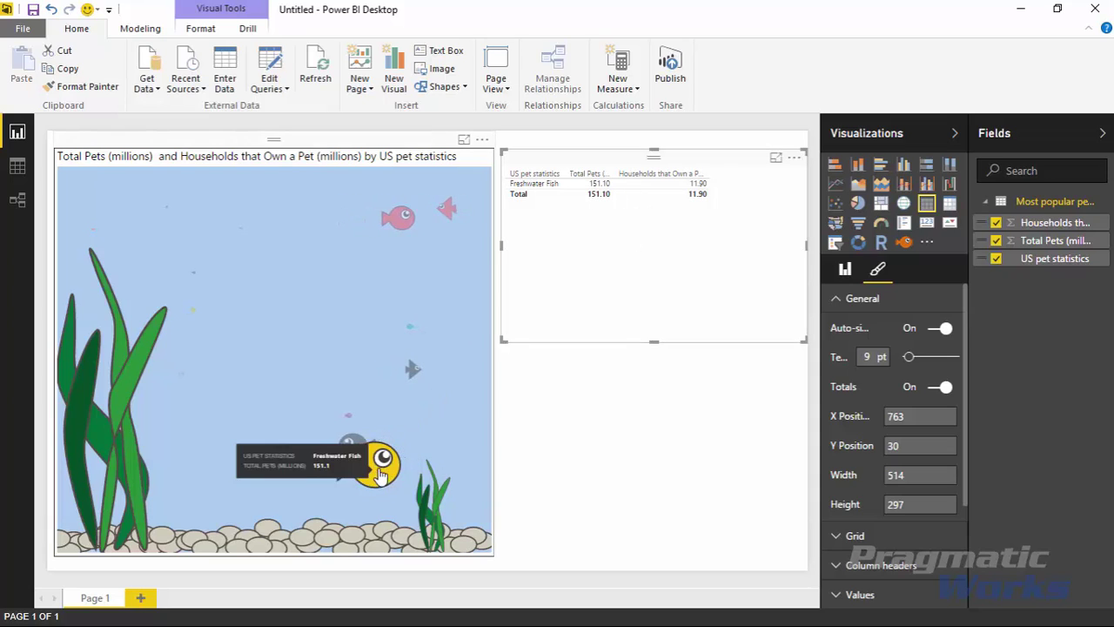
pyautogui.click(333, 328)
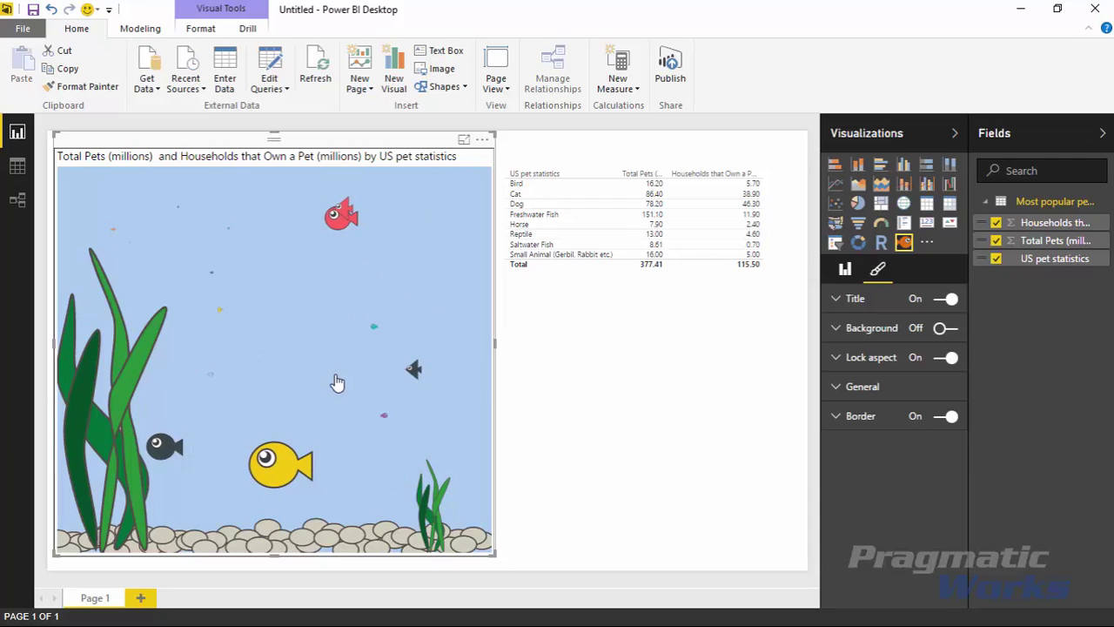
# Cross-filter the table by the Freshwater Fish fish again and the Cat fish in the aquarium, and clear the selection
pyautogui.click(270, 470)
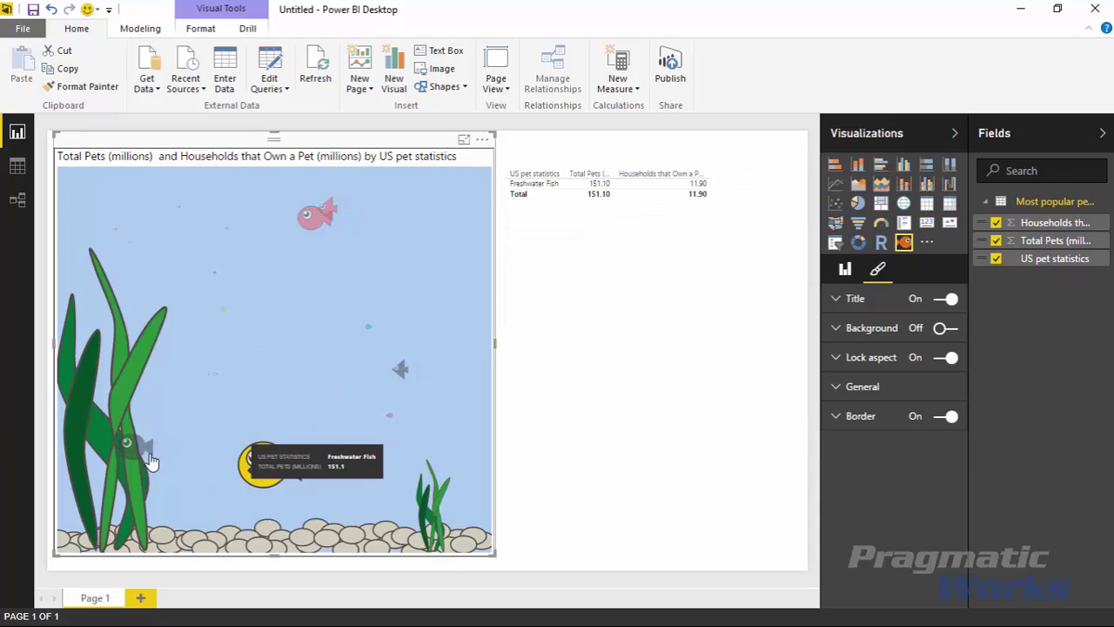
pyautogui.click(130, 448)
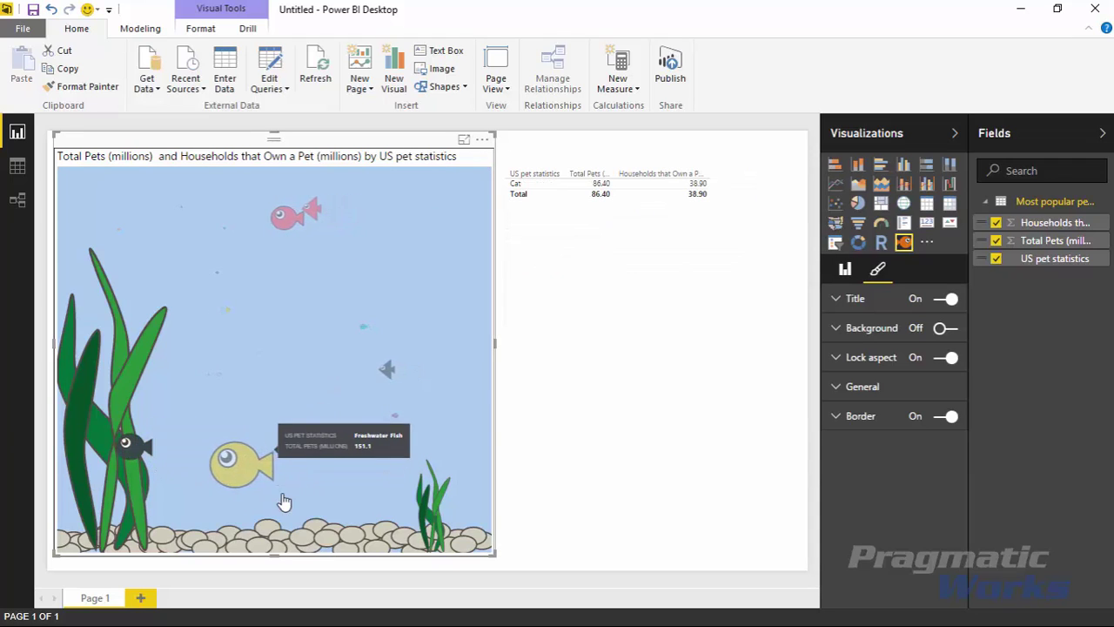
pyautogui.moveTo(227, 483)
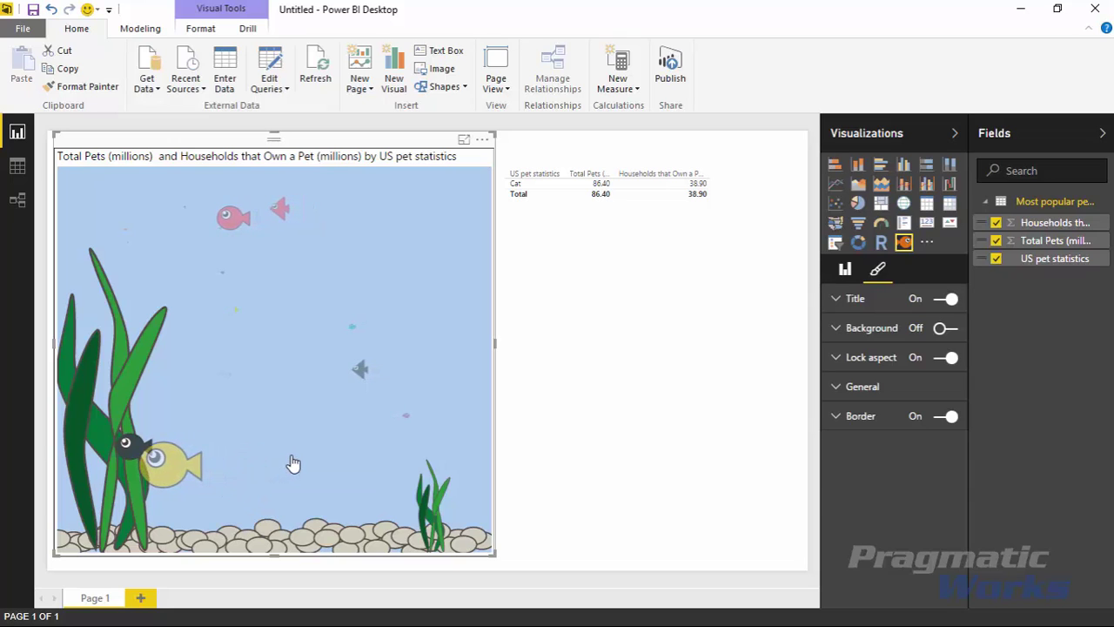
pyautogui.click(293, 463)
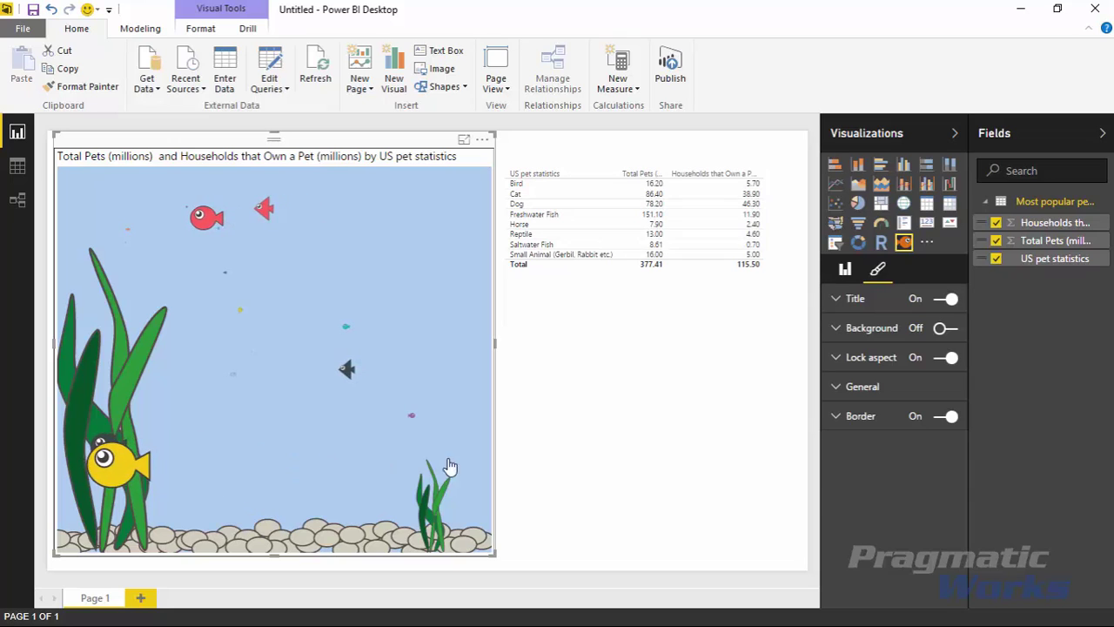